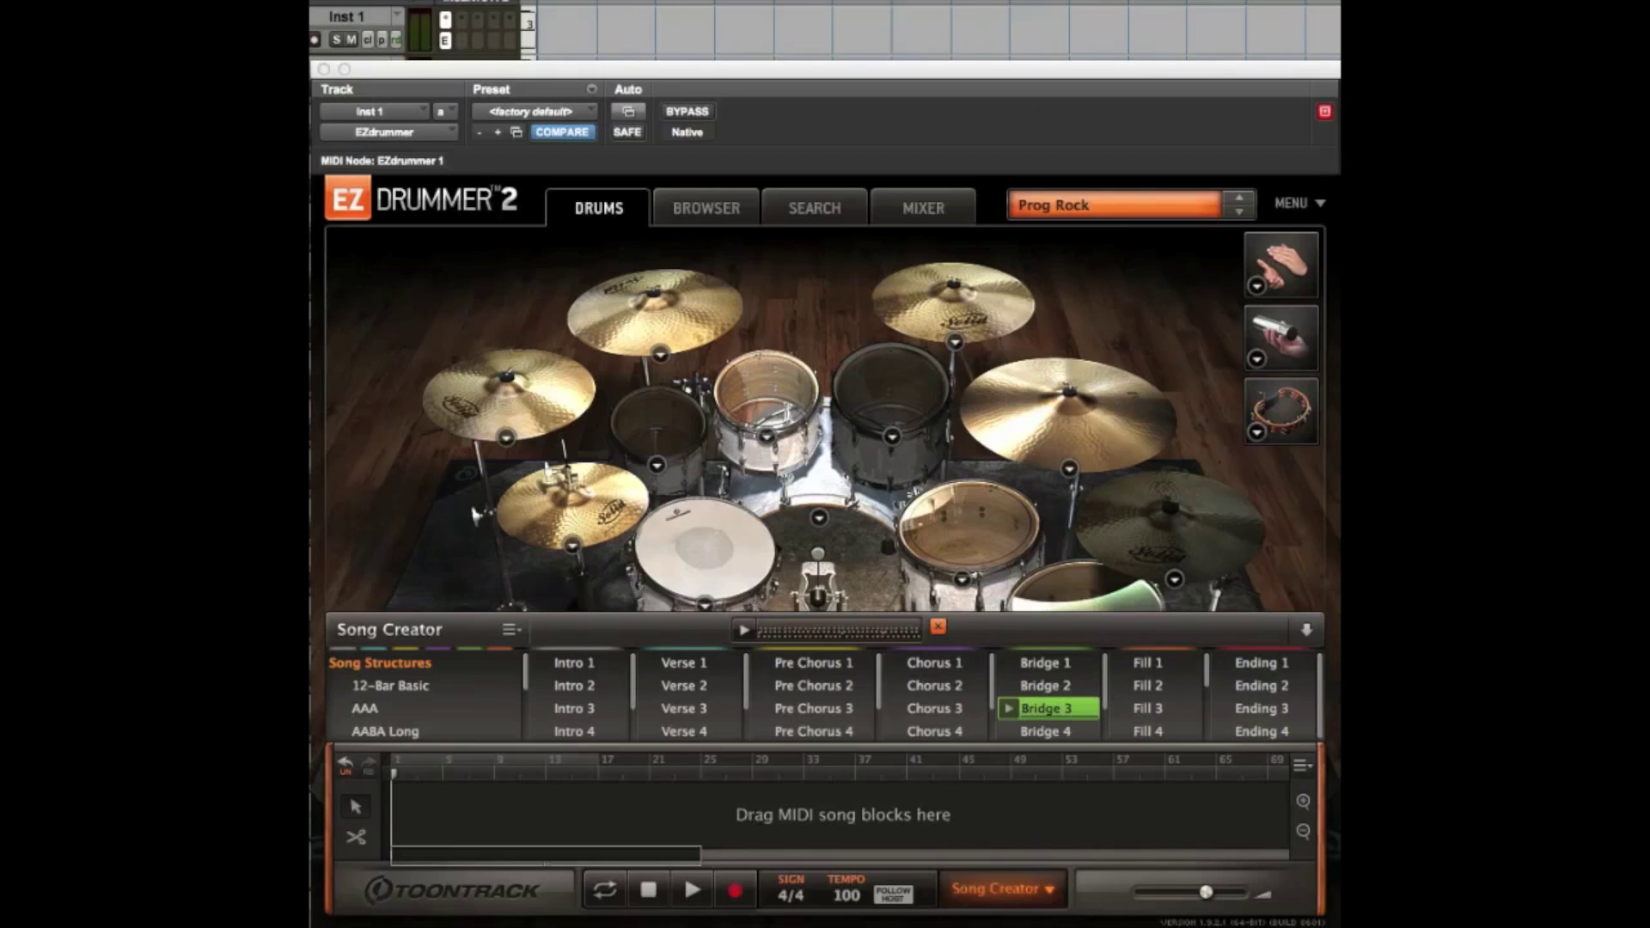
# - Start playback, then dismiss the Song Structures suggestions and collapse Song Creator to reveal the kit
pyautogui.press('super+z')
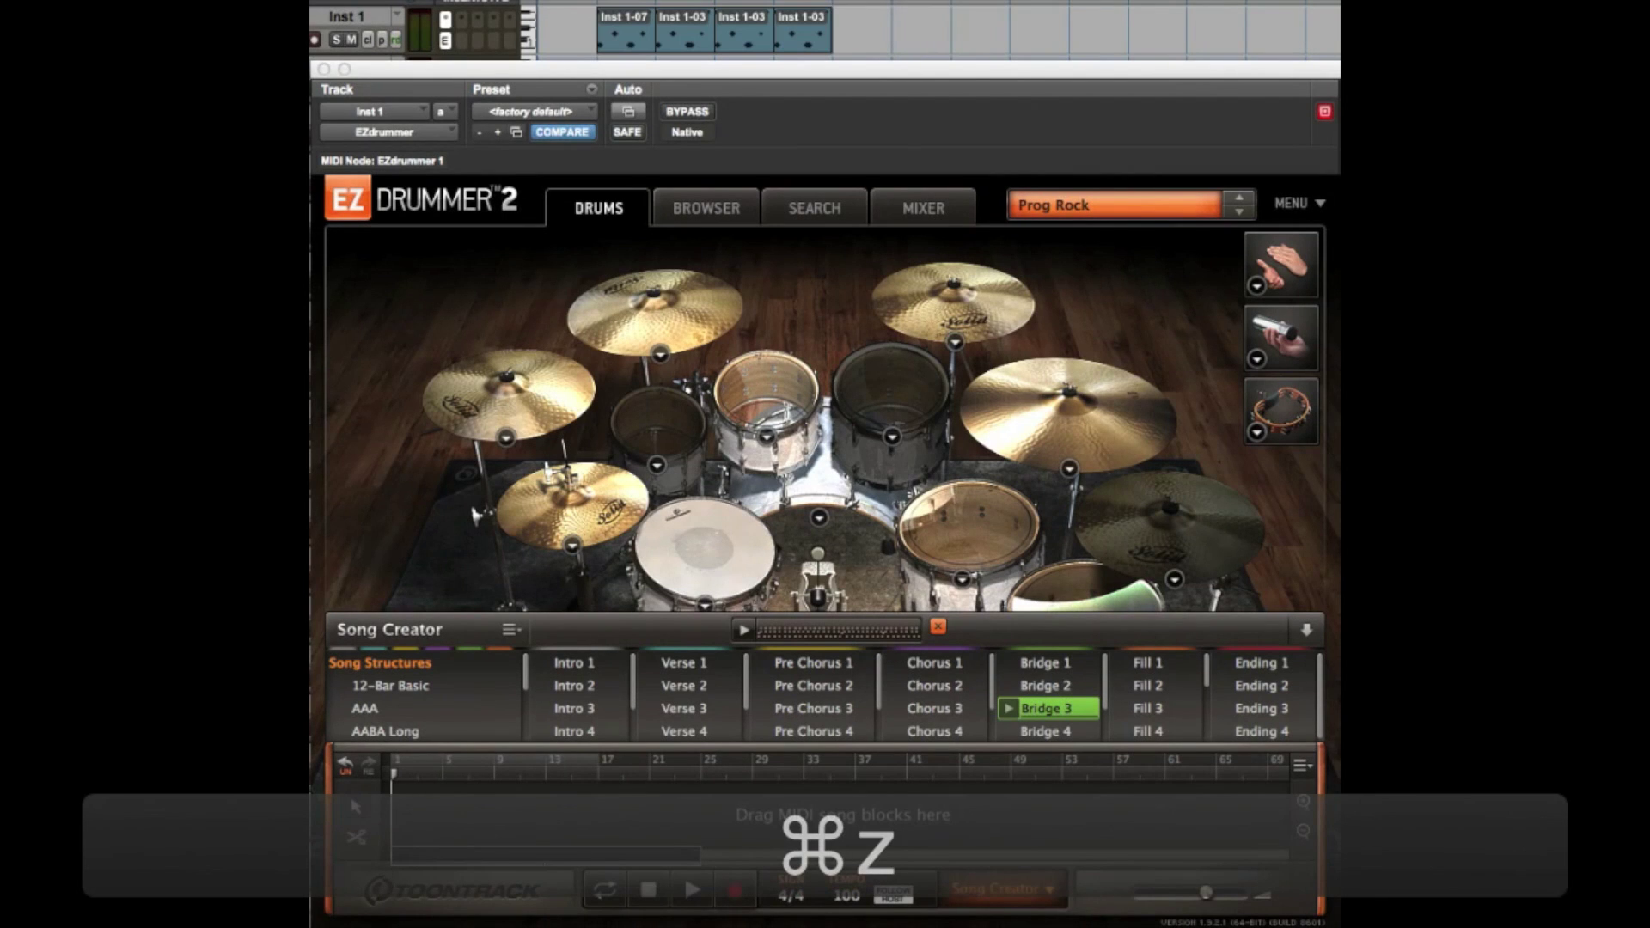
pyautogui.click(891, 106)
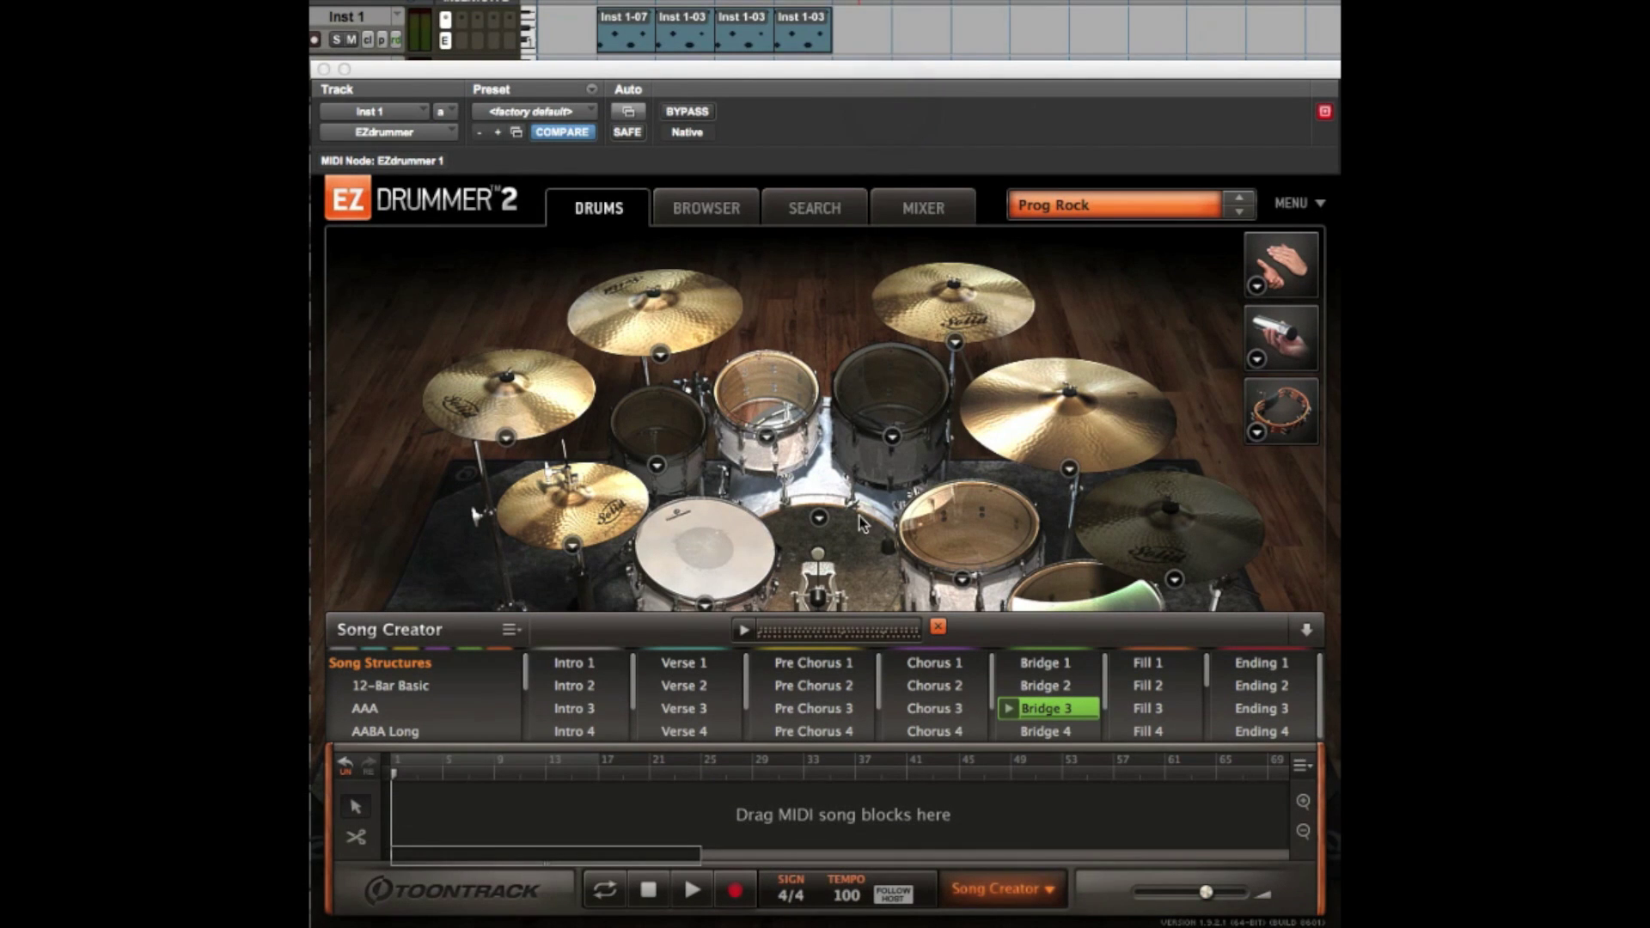
pyautogui.press('space')
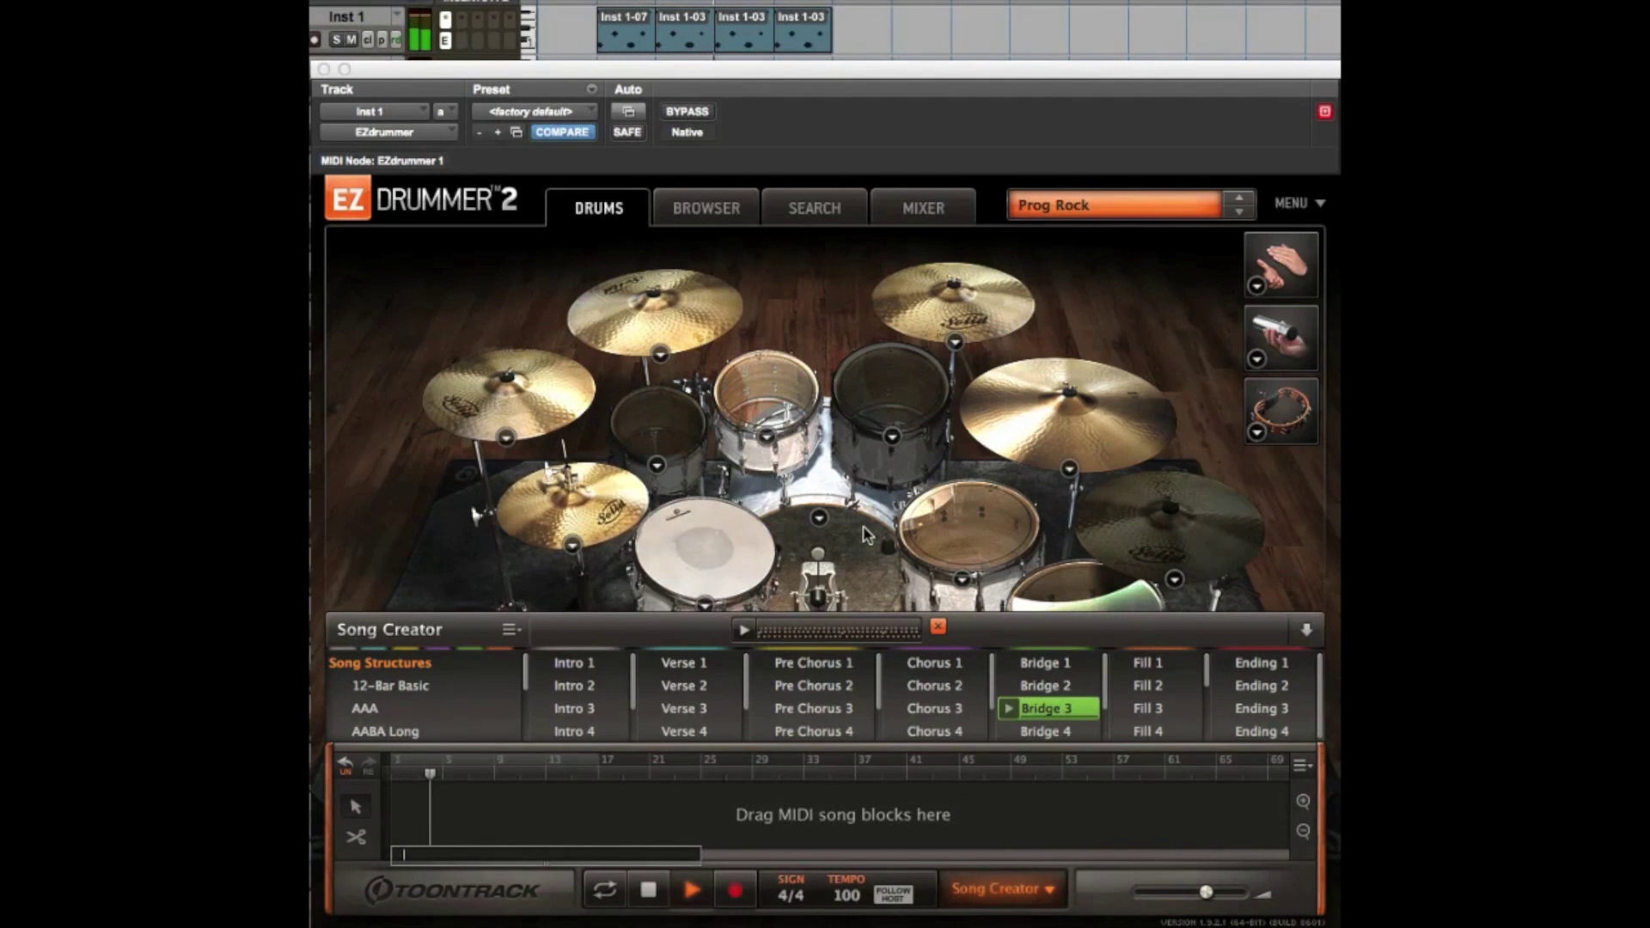
pyautogui.click(938, 628)
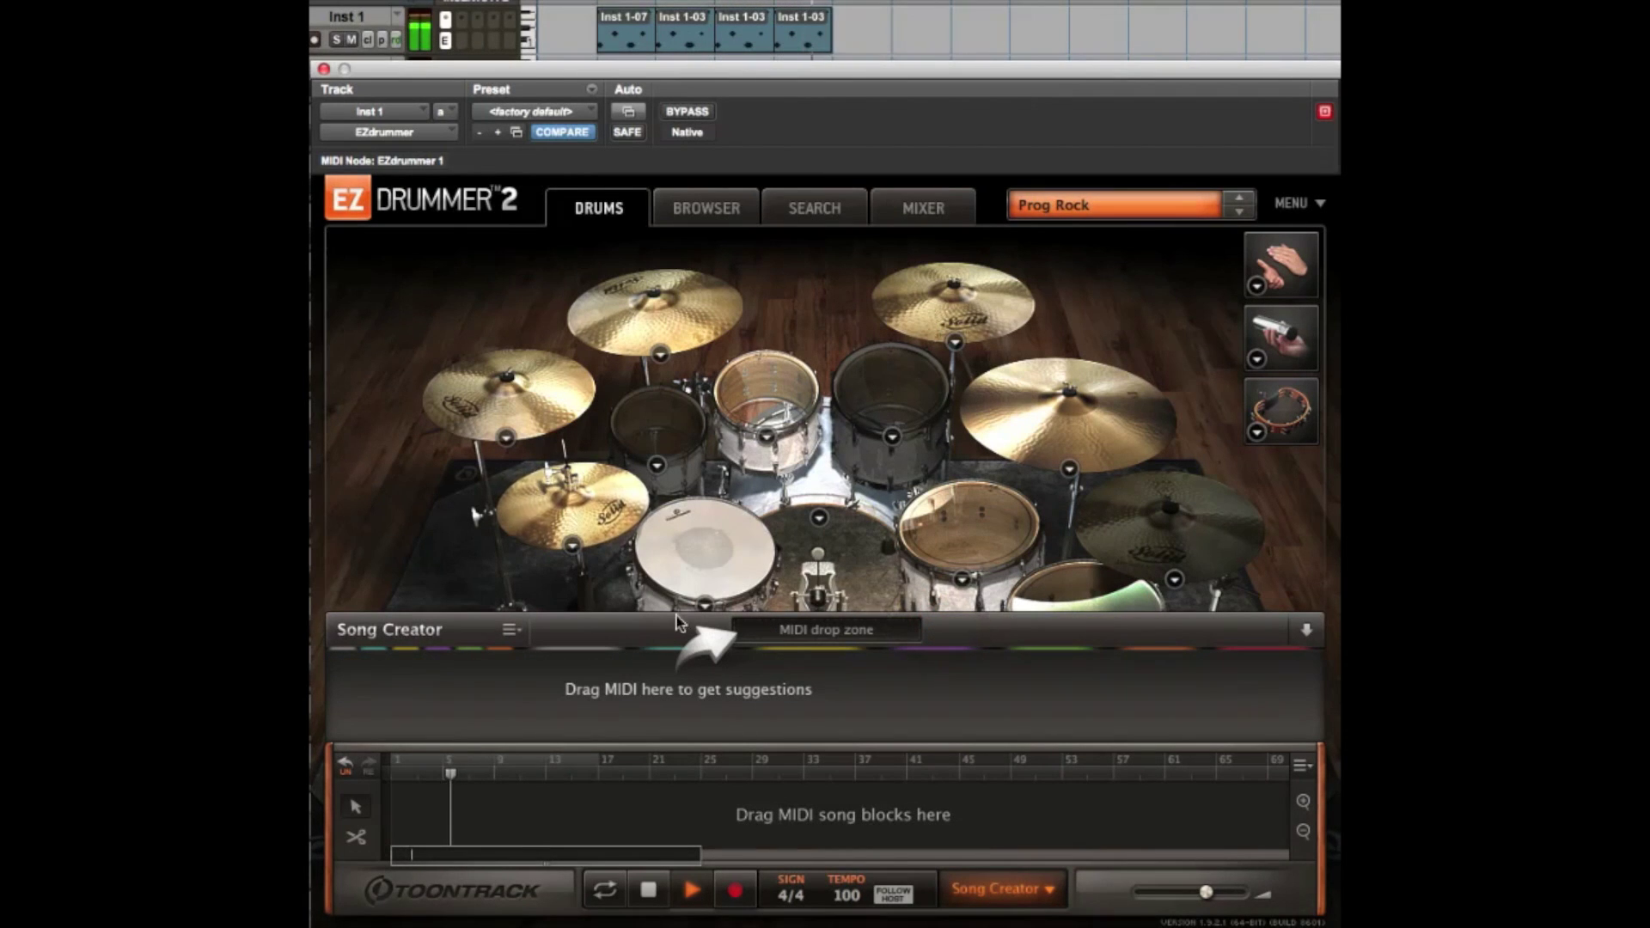
pyautogui.click(1305, 636)
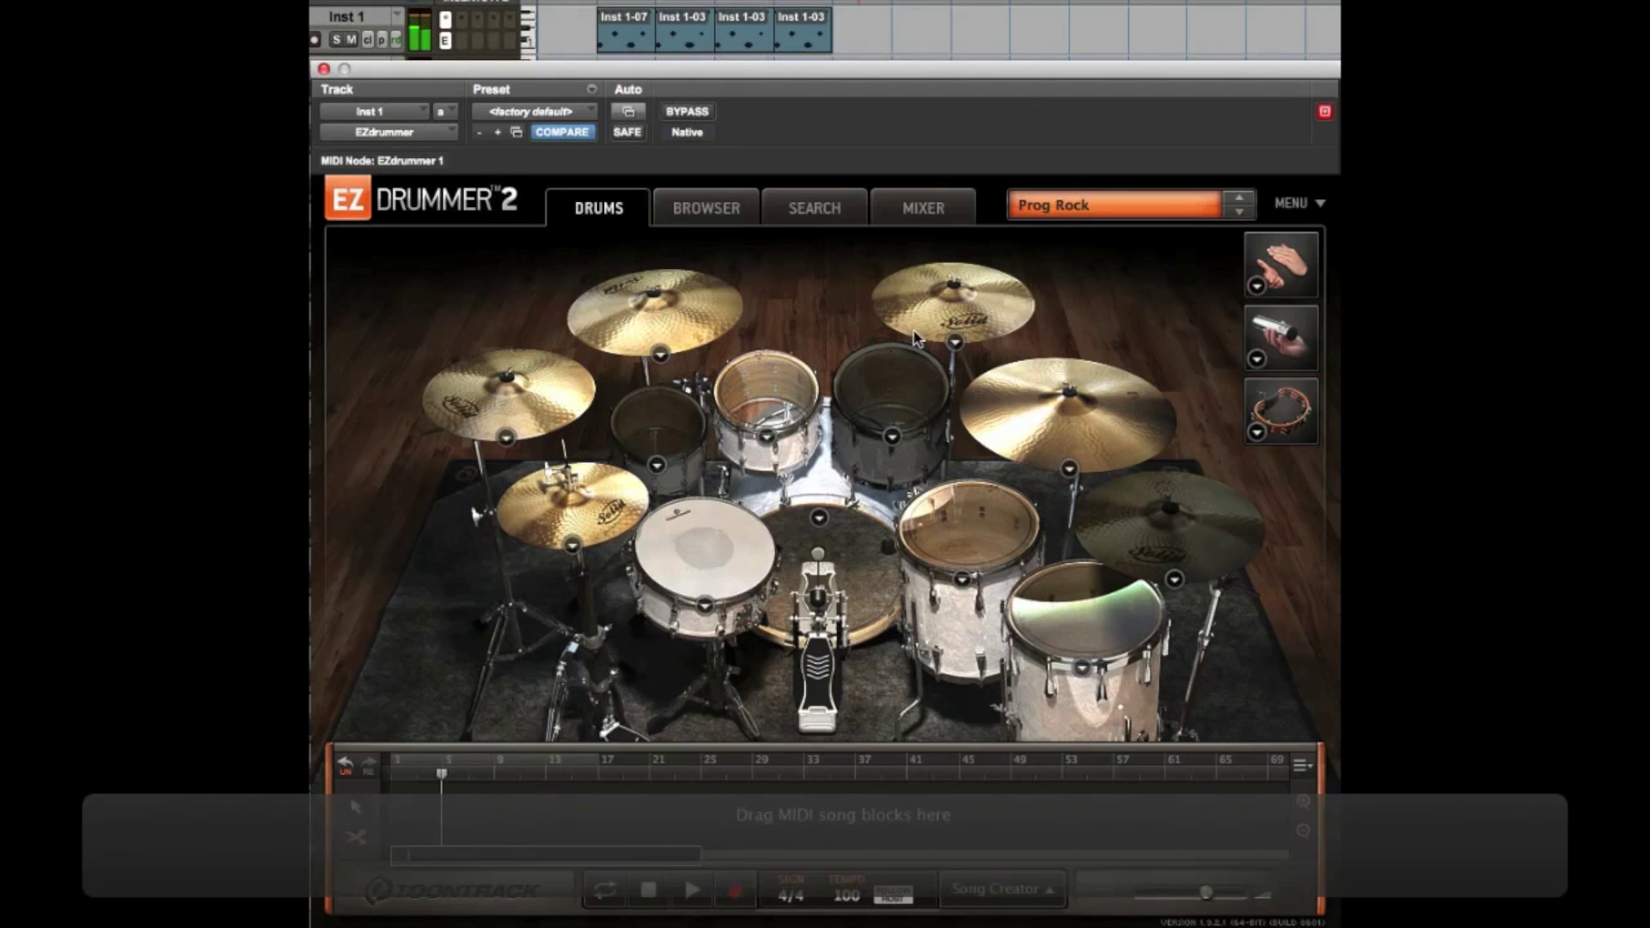
# - Audition the Basic, 80s, Disco Pop and Distorted kit presets in turn
pyautogui.click(1164, 202)
pyautogui.click(1303, 235)
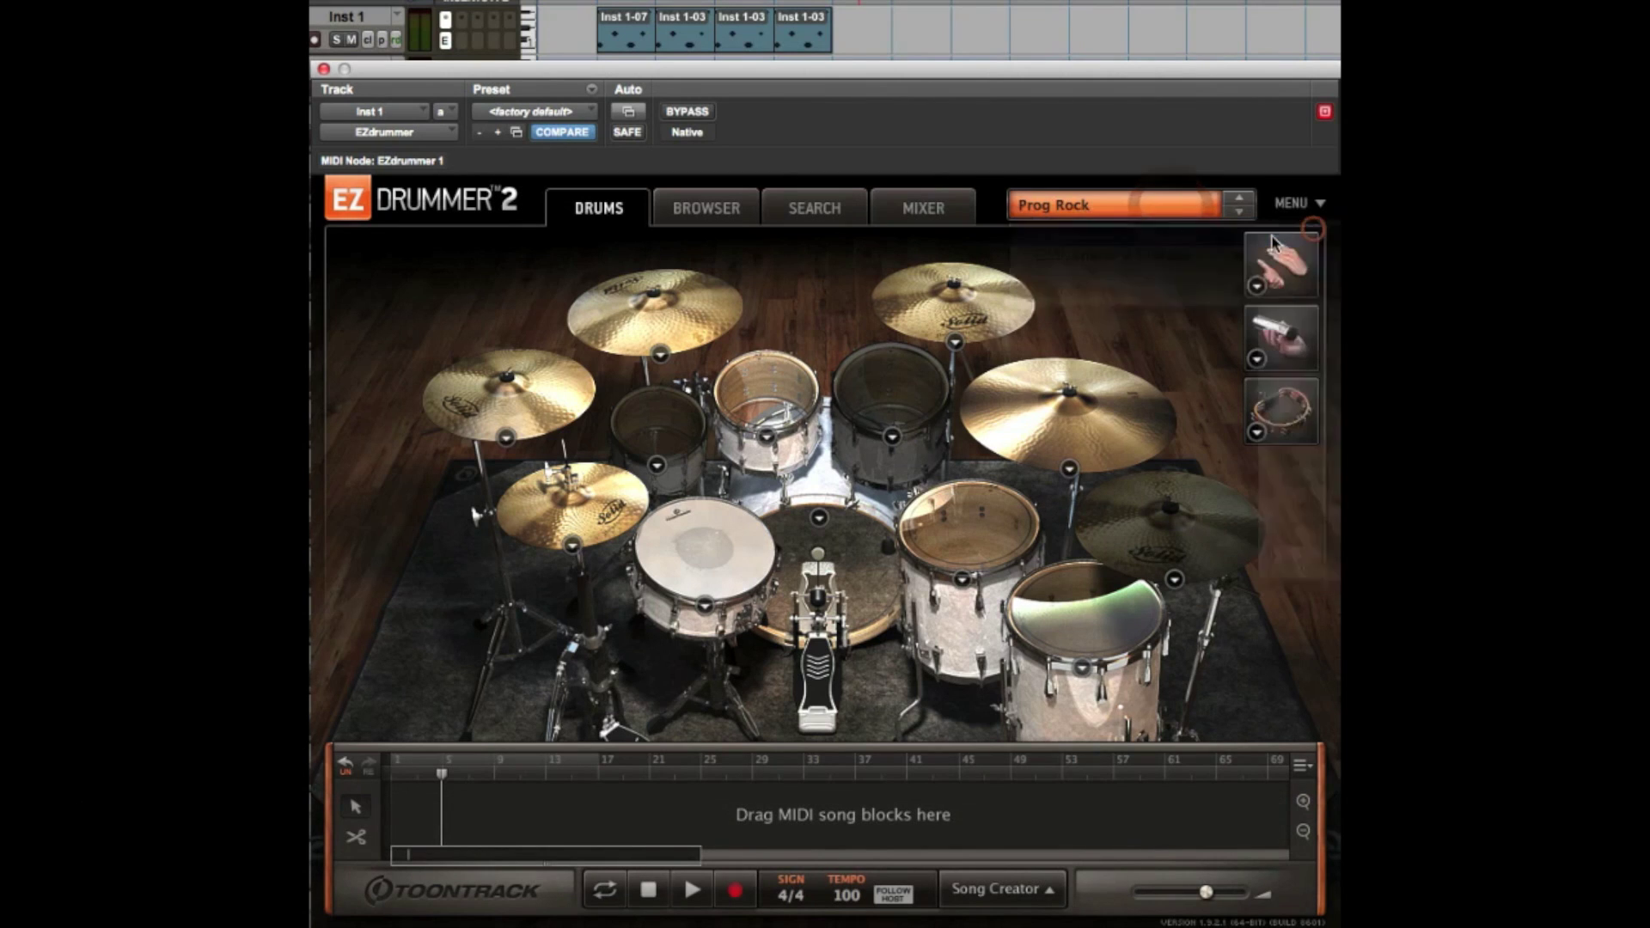
pyautogui.click(1239, 213)
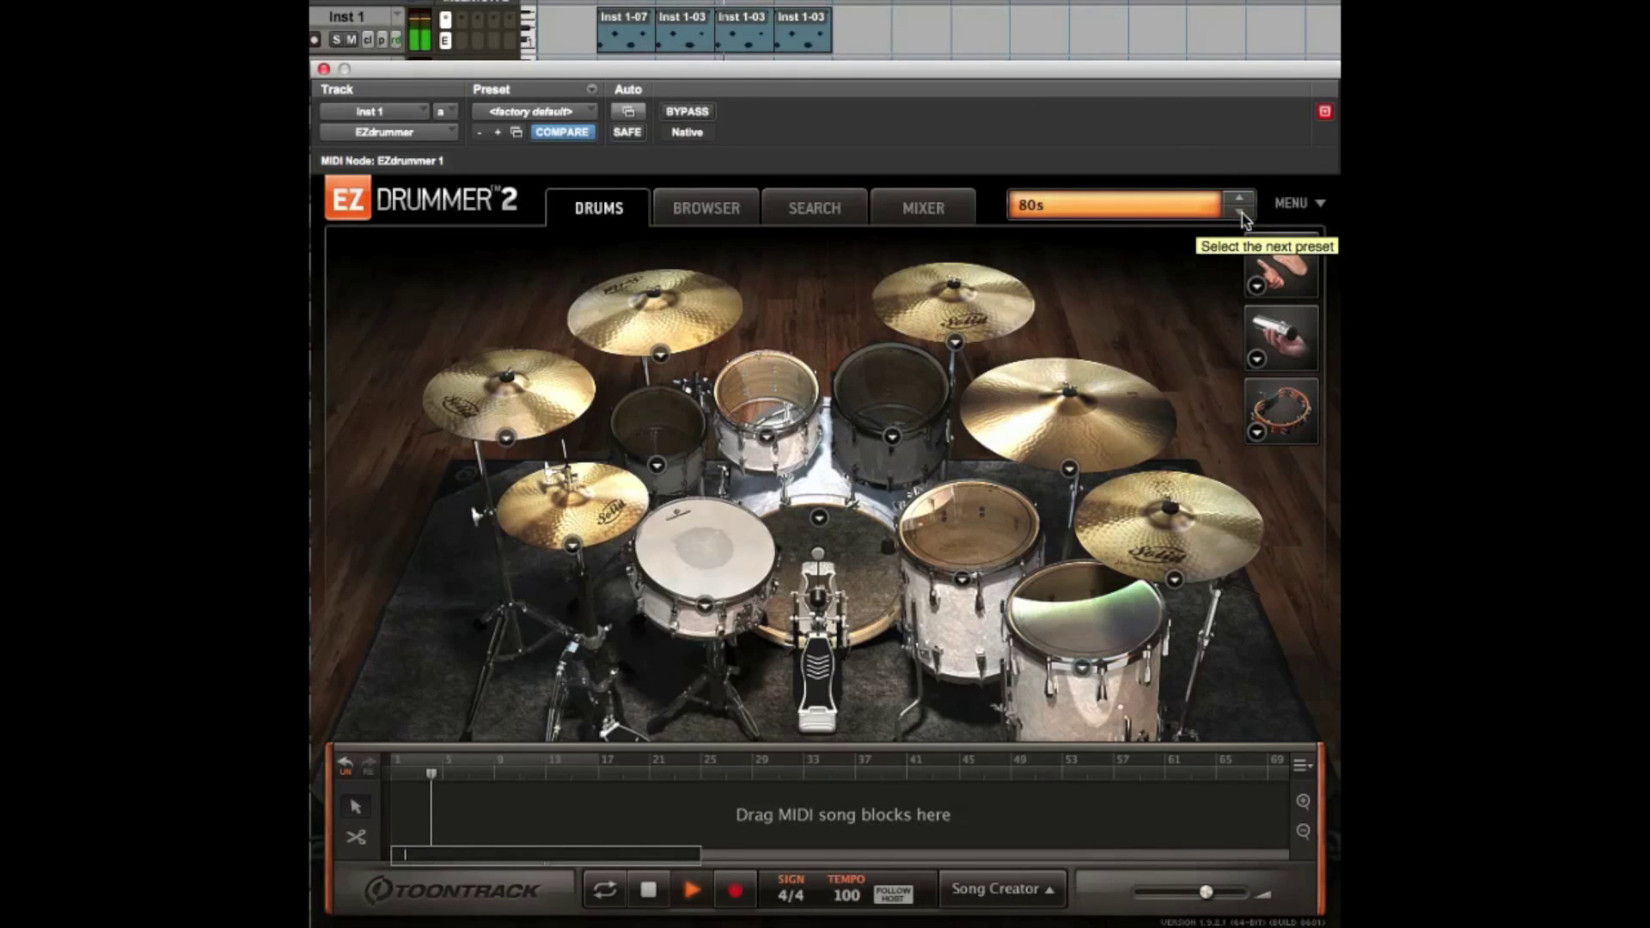
pyautogui.click(1240, 214)
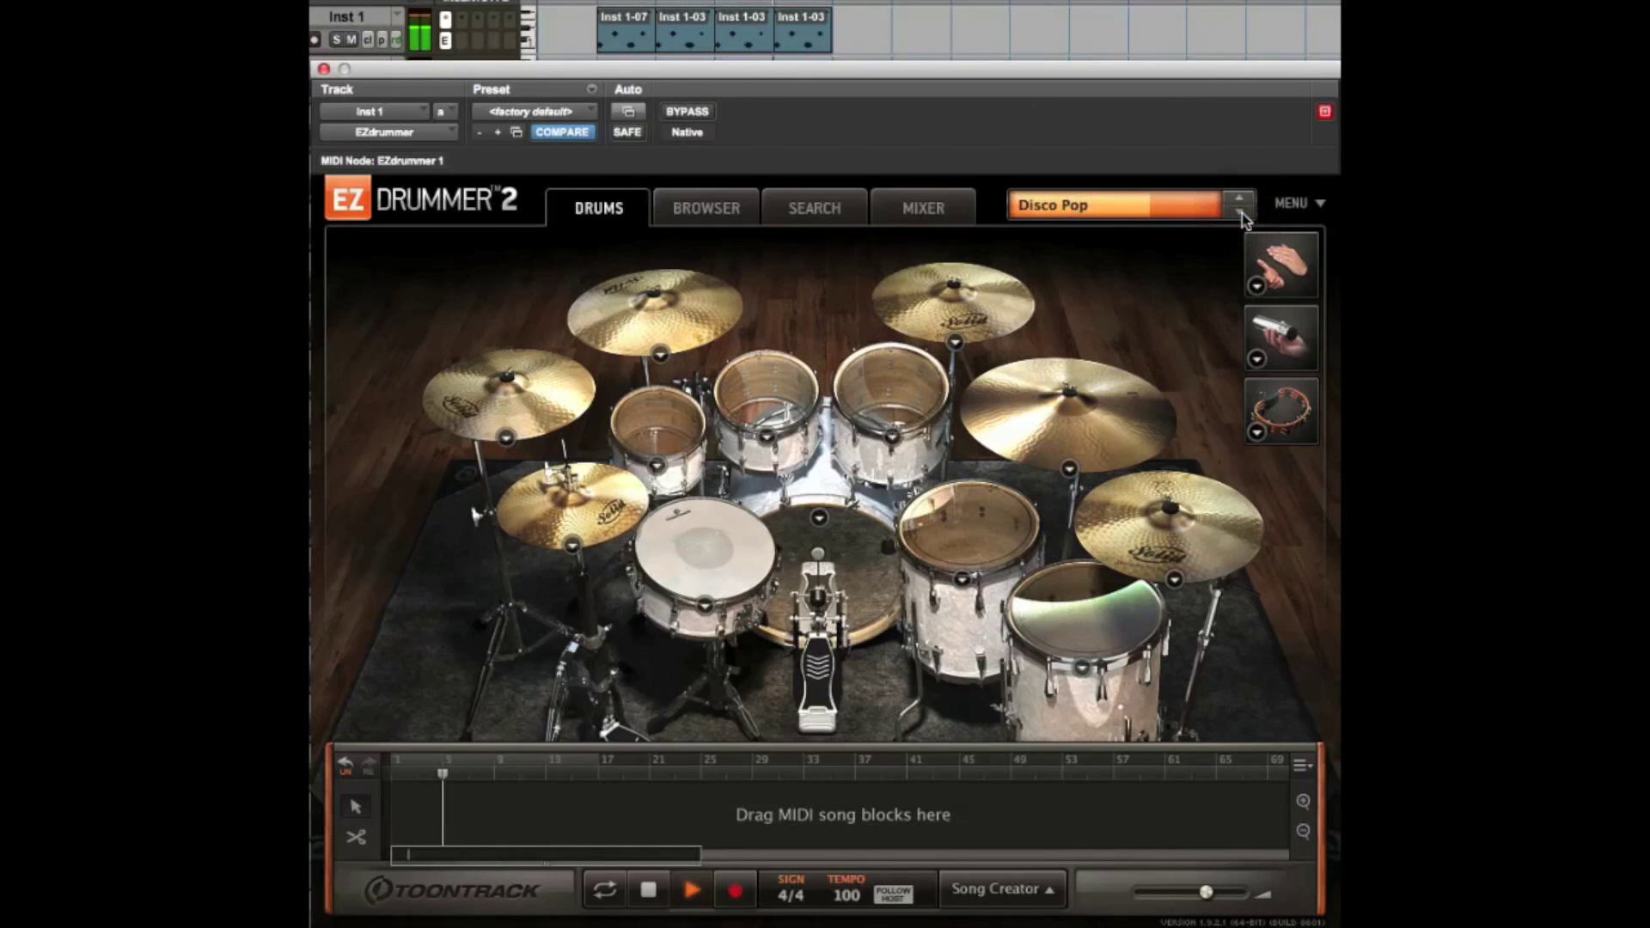
pyautogui.click(1245, 217)
# - Load the LoFi Tape preset, then step on to settle on Old School Plate
pyautogui.click(1122, 205)
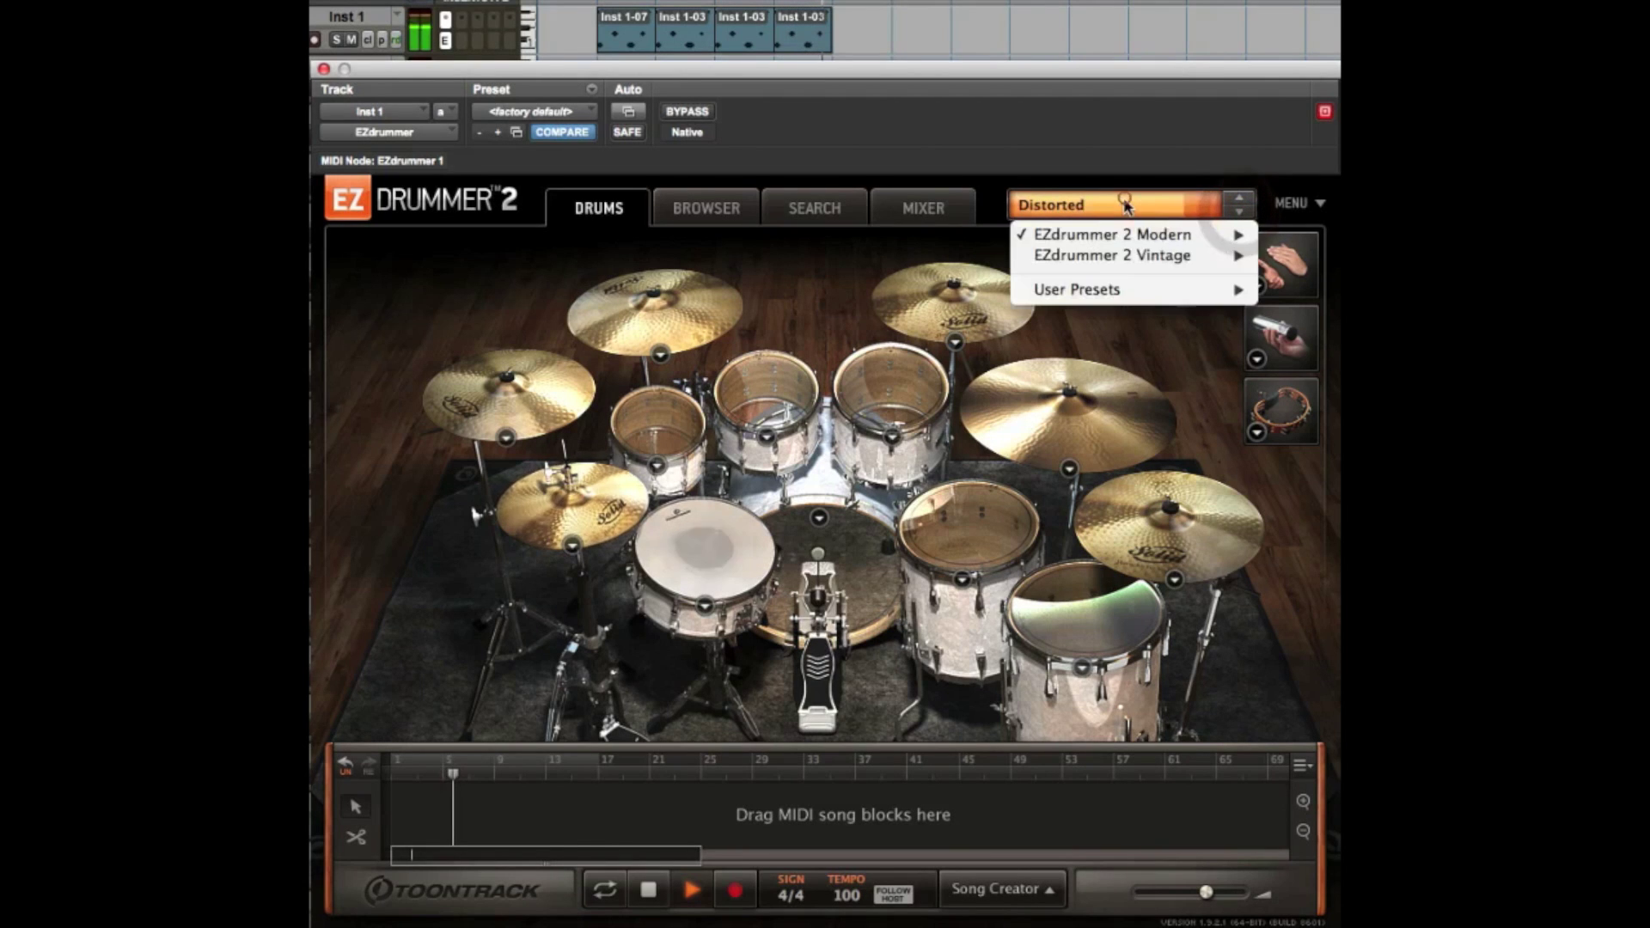
pyautogui.moveTo(1113, 255)
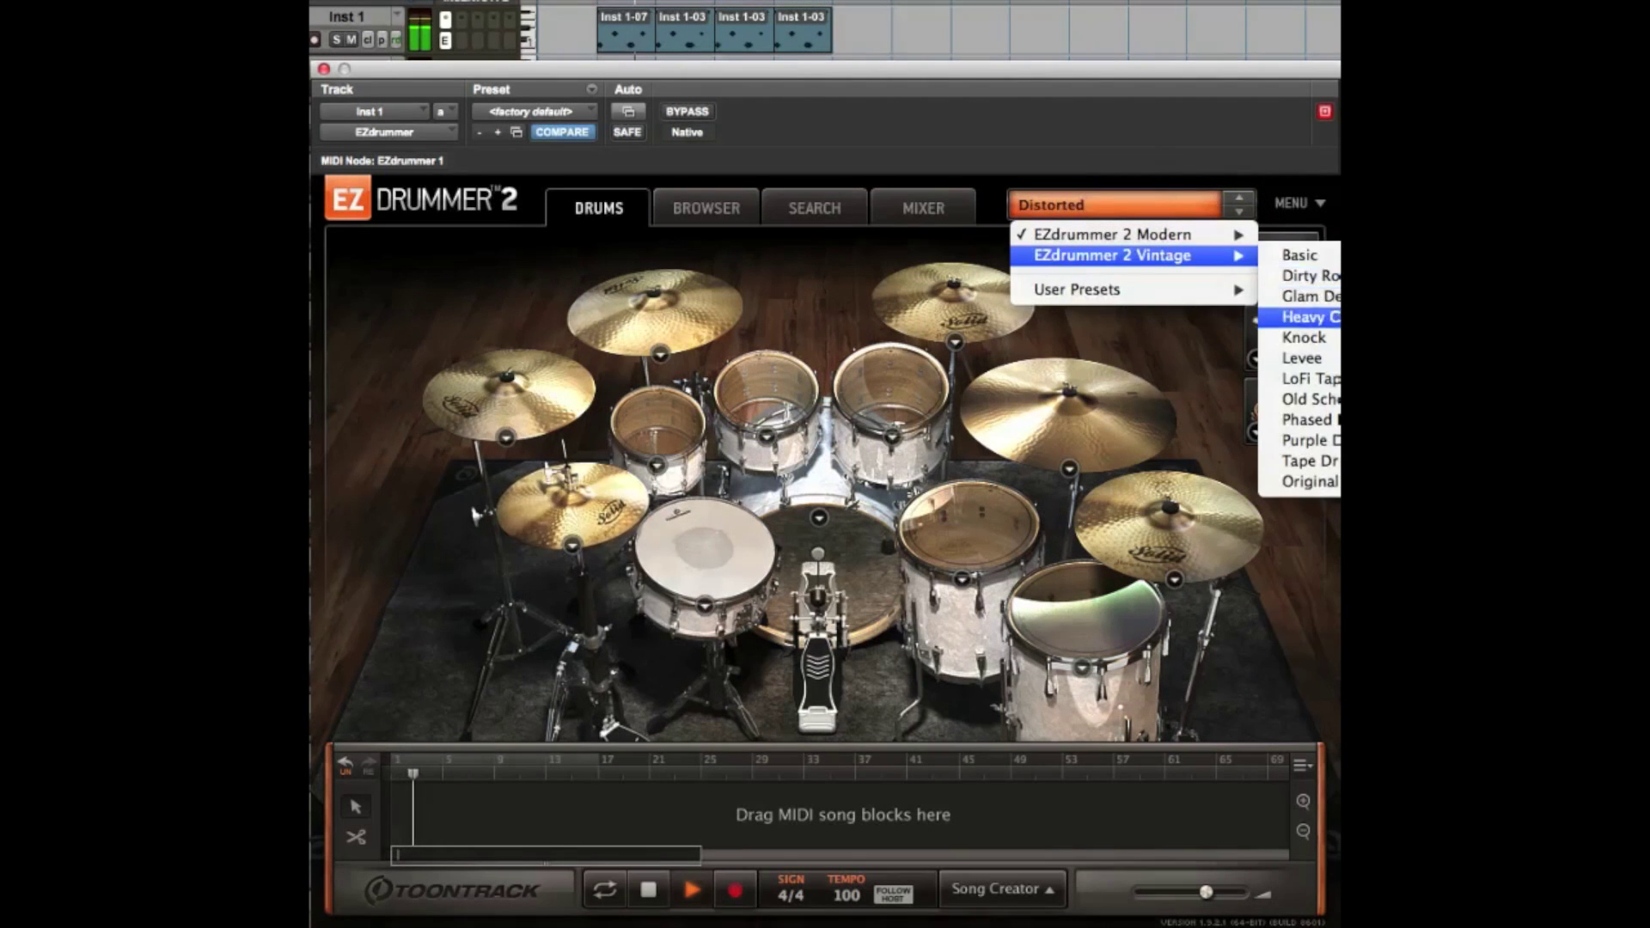
pyautogui.click(1329, 378)
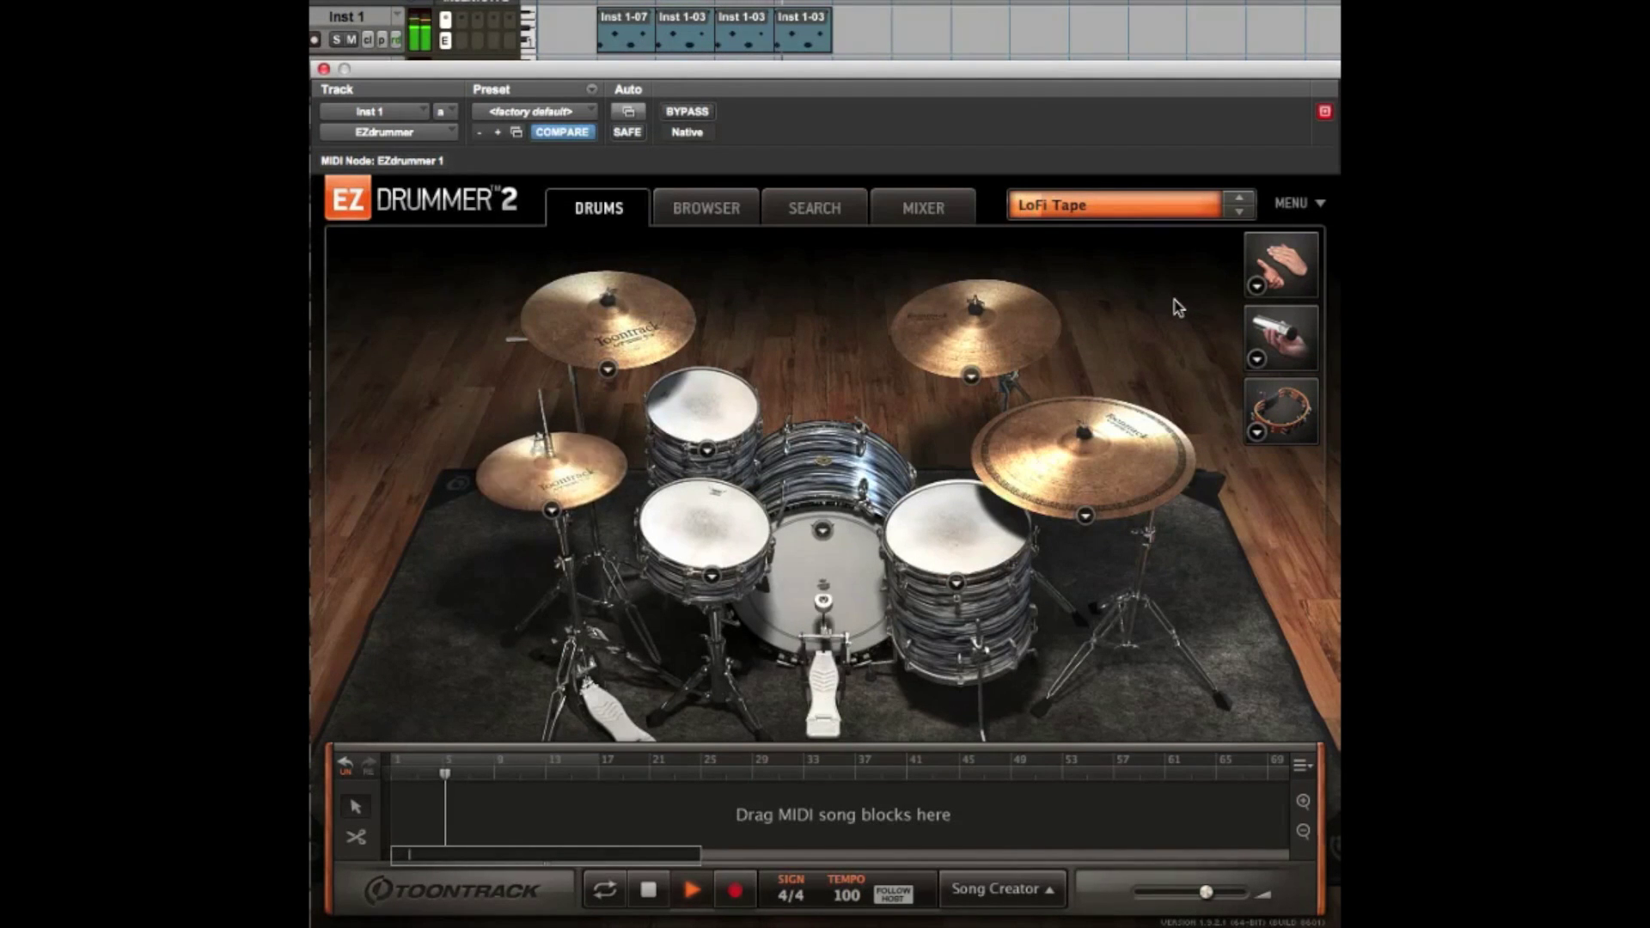
pyautogui.click(1241, 213)
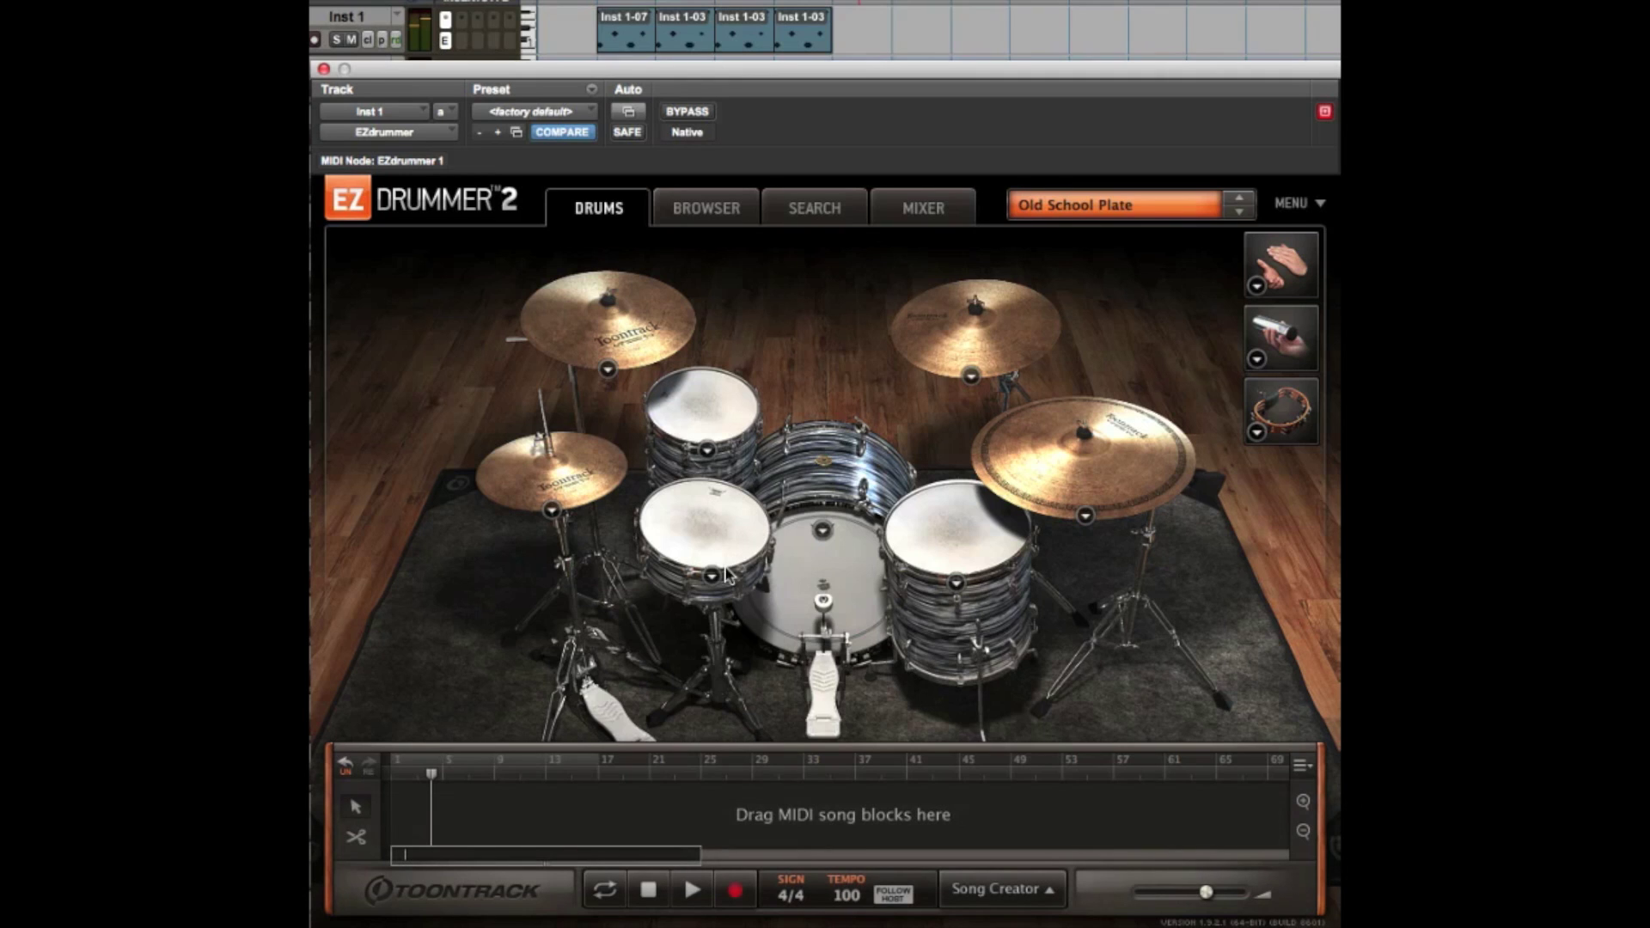
# - Audition Ludwig 400 snares and choose the dampened Gretsch Crome over Brass snare
pyautogui.click(711, 578)
pyautogui.click(645, 693)
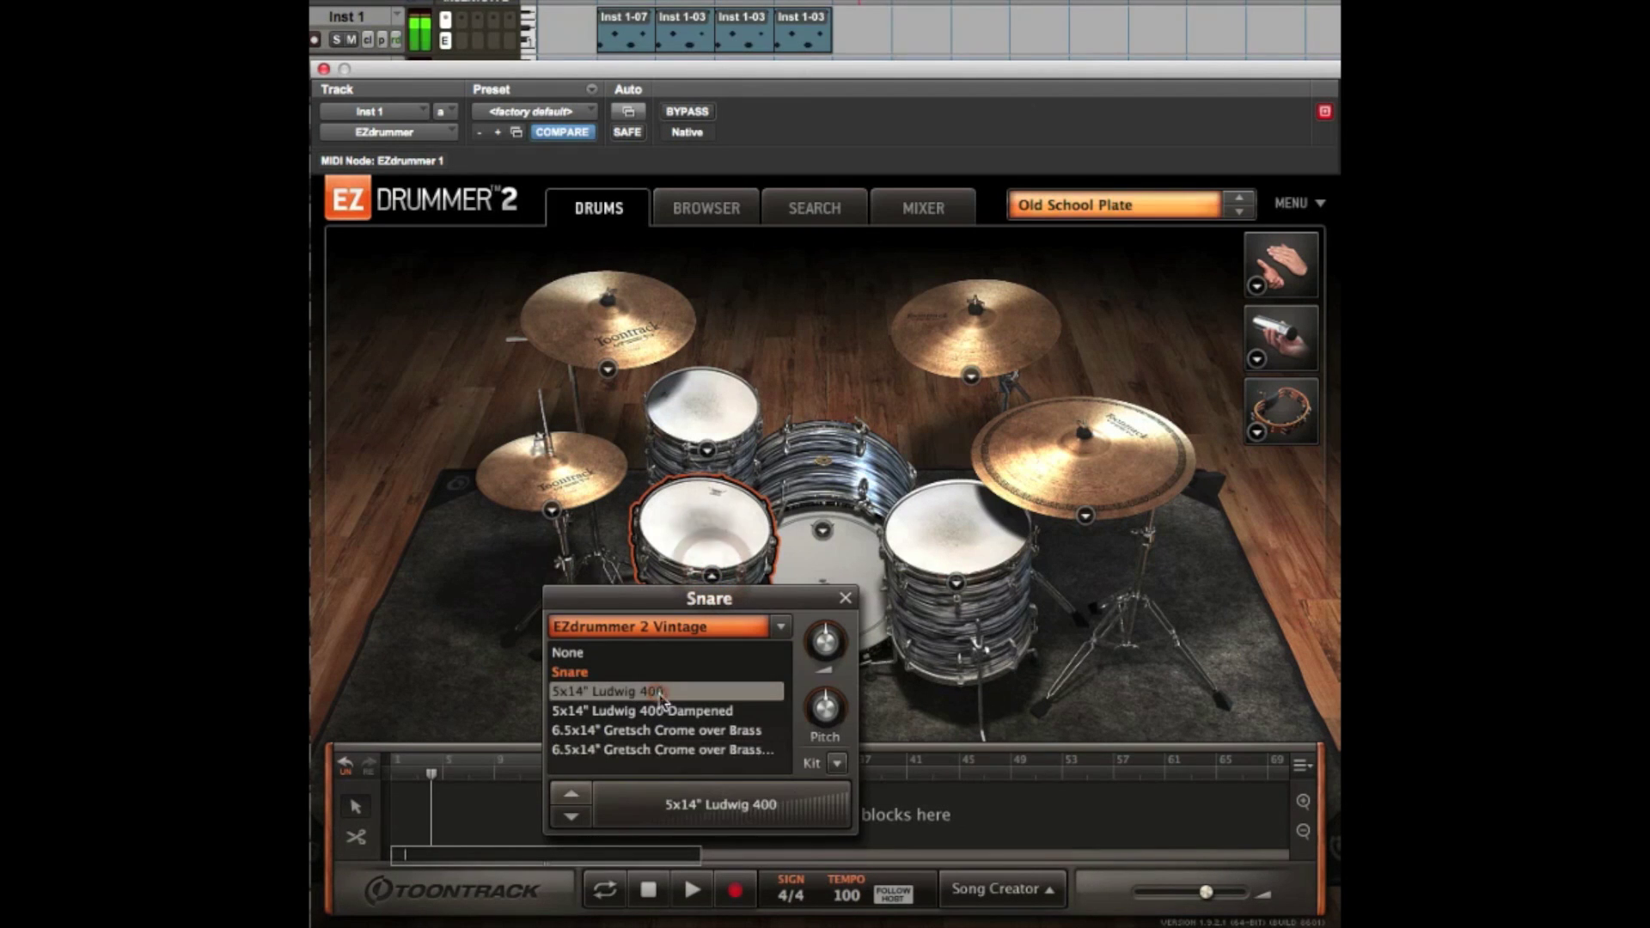
pyautogui.click(673, 712)
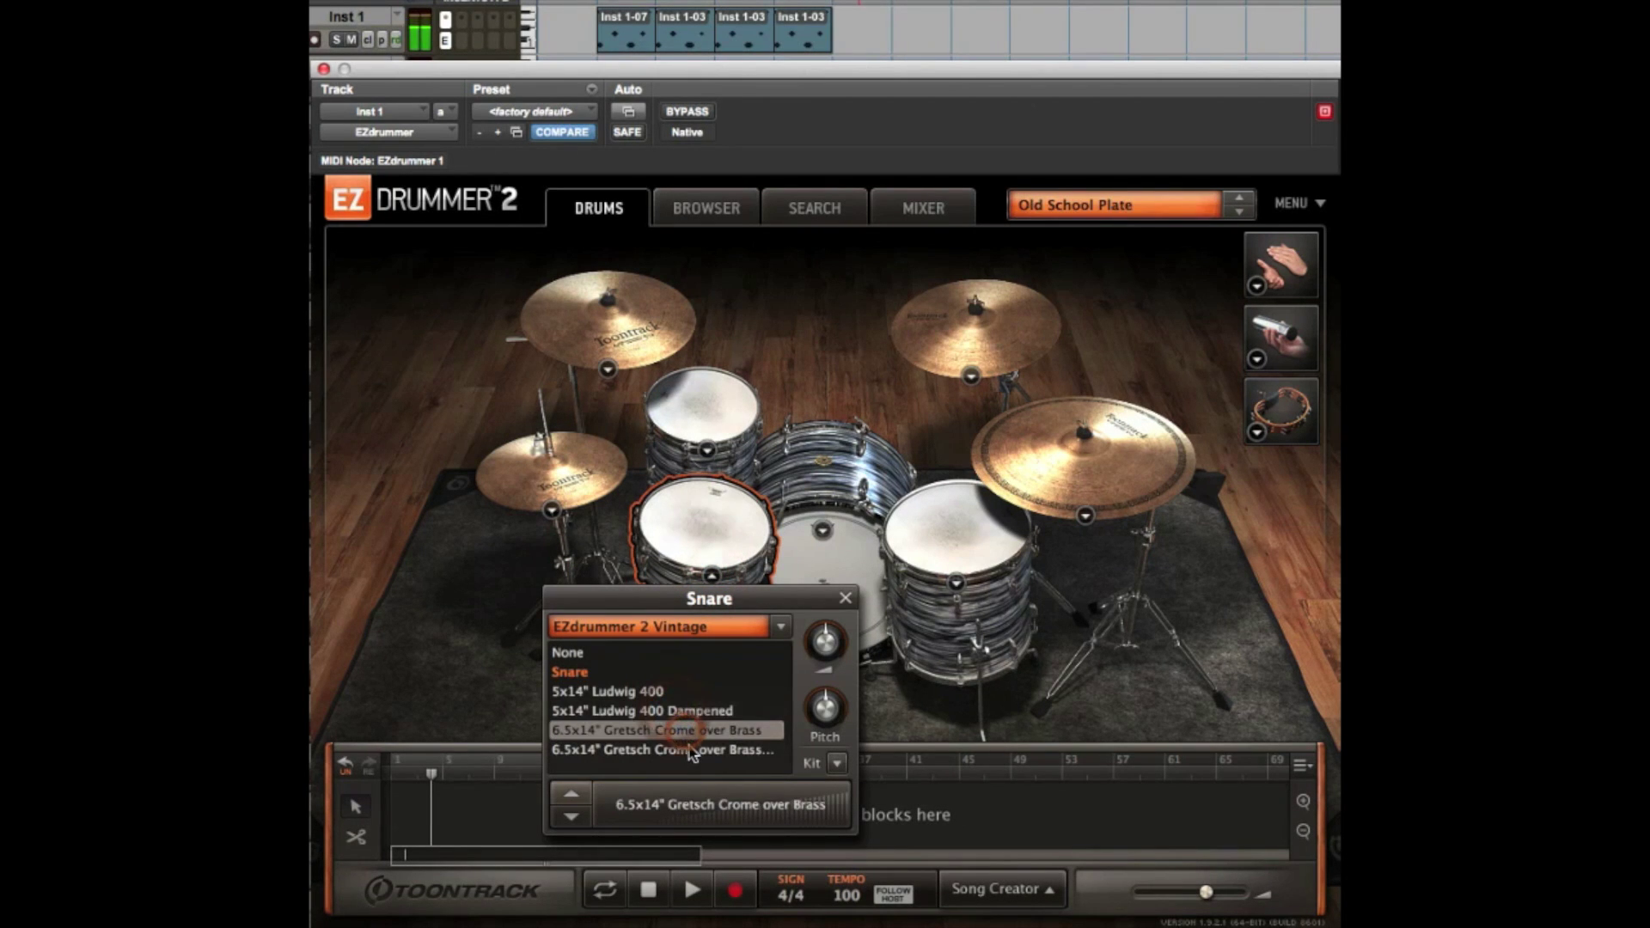
pyautogui.click(697, 751)
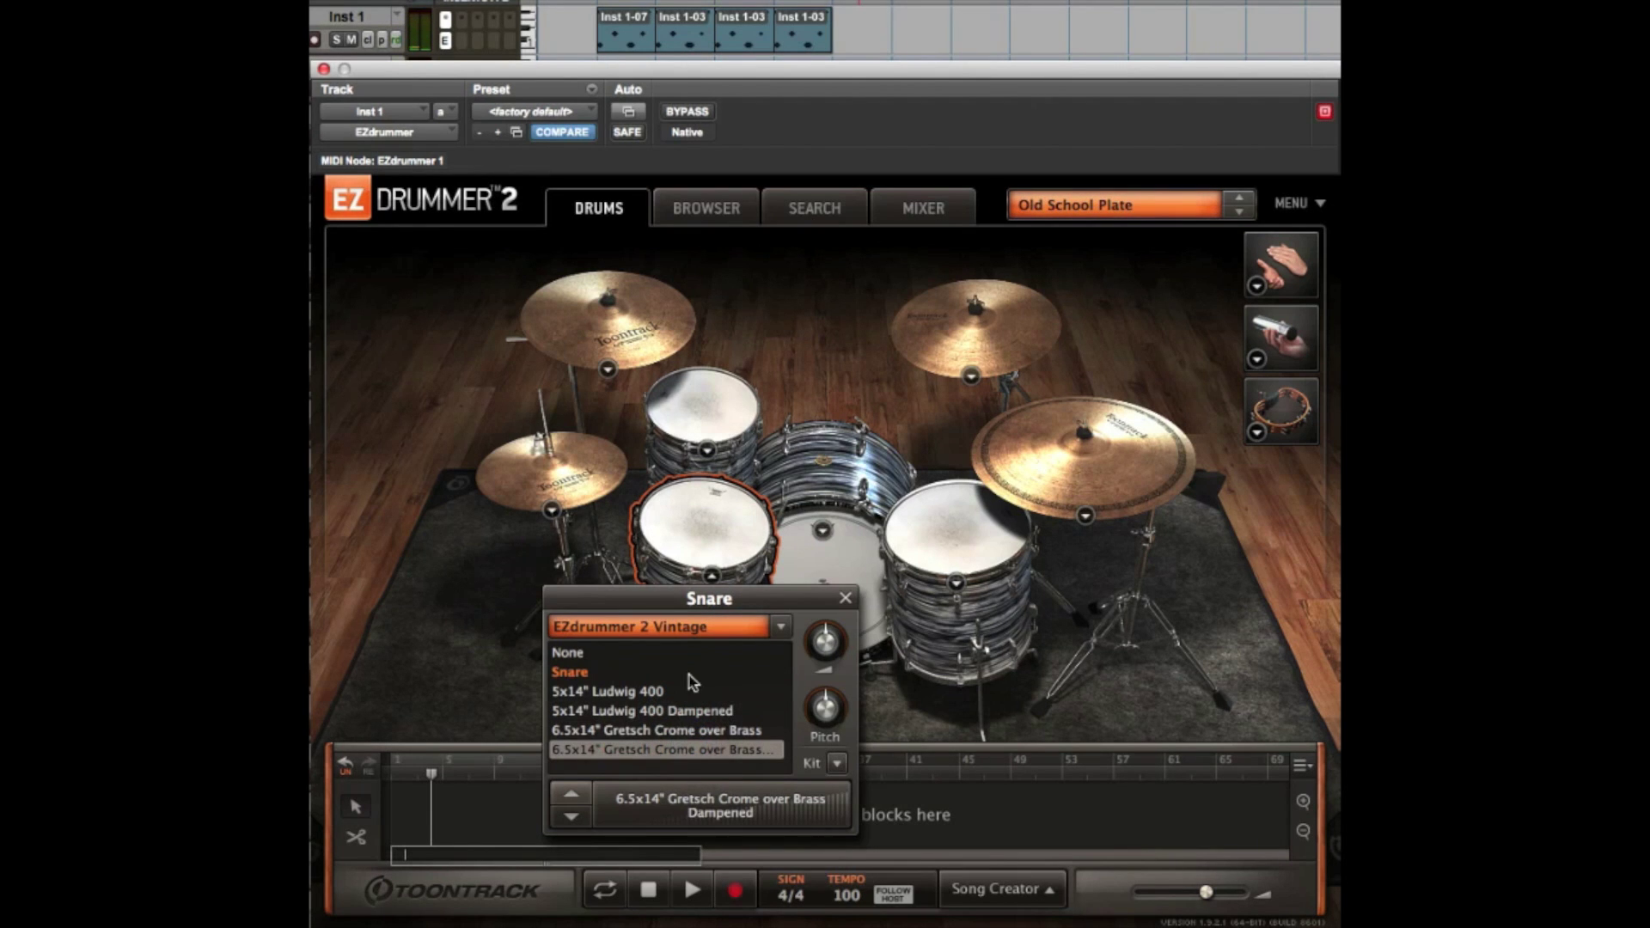
pyautogui.click(846, 599)
# - Audition kicks down to the Gretsch Catalina Club and settle on the 14x20 Ludwig 60s kick
pyautogui.click(823, 568)
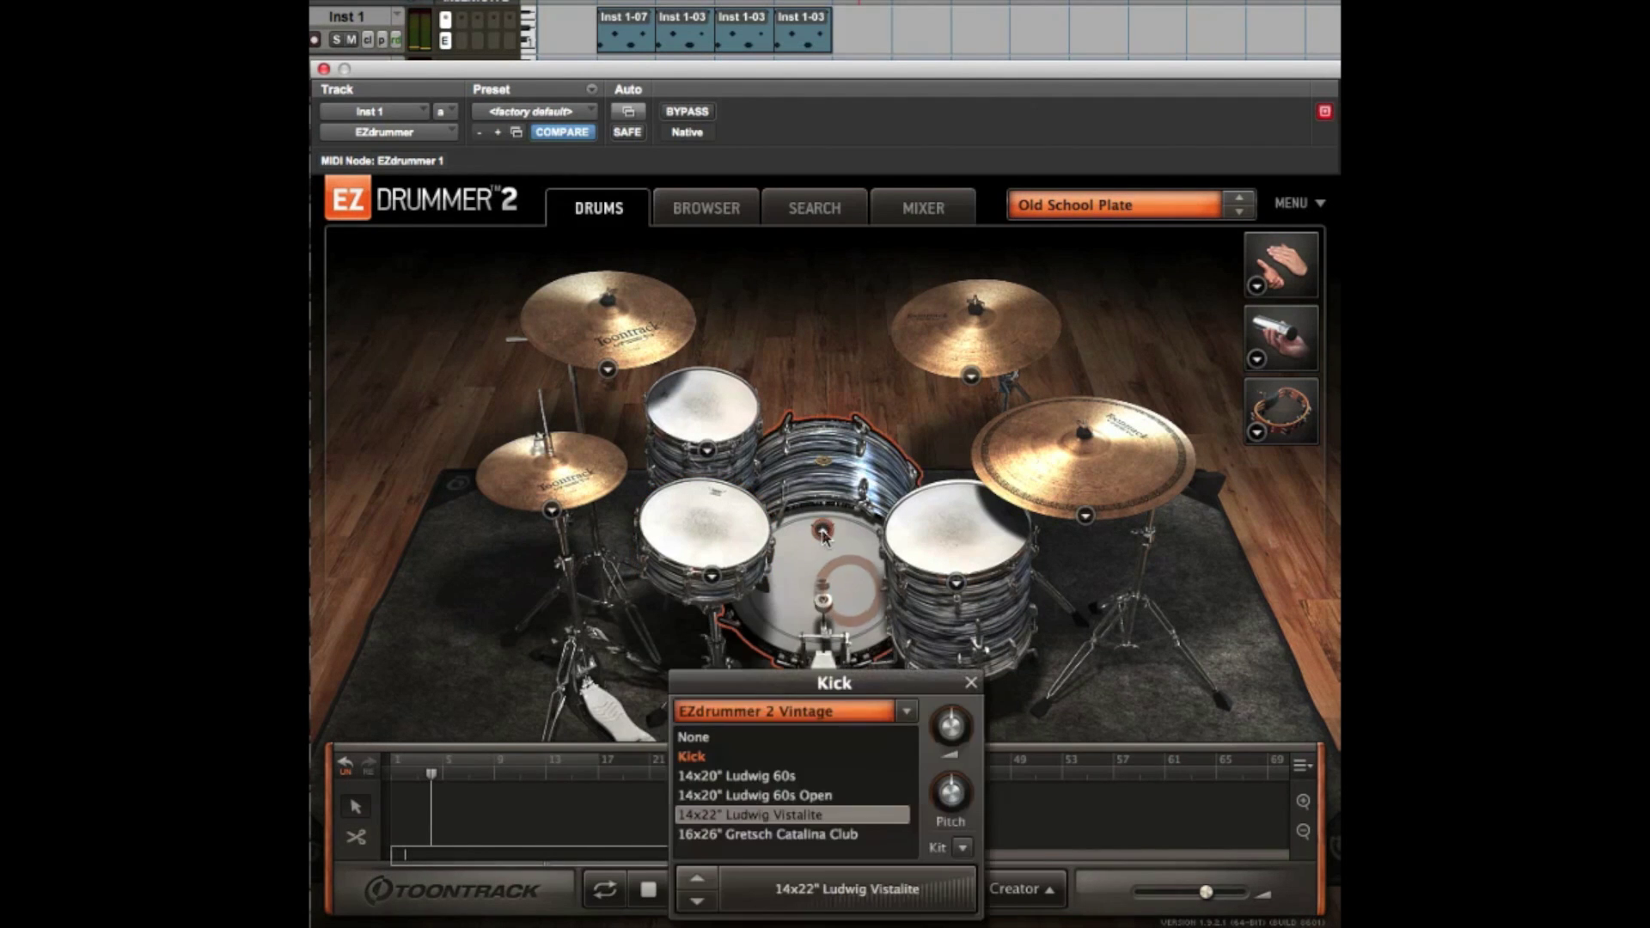
pyautogui.click(787, 795)
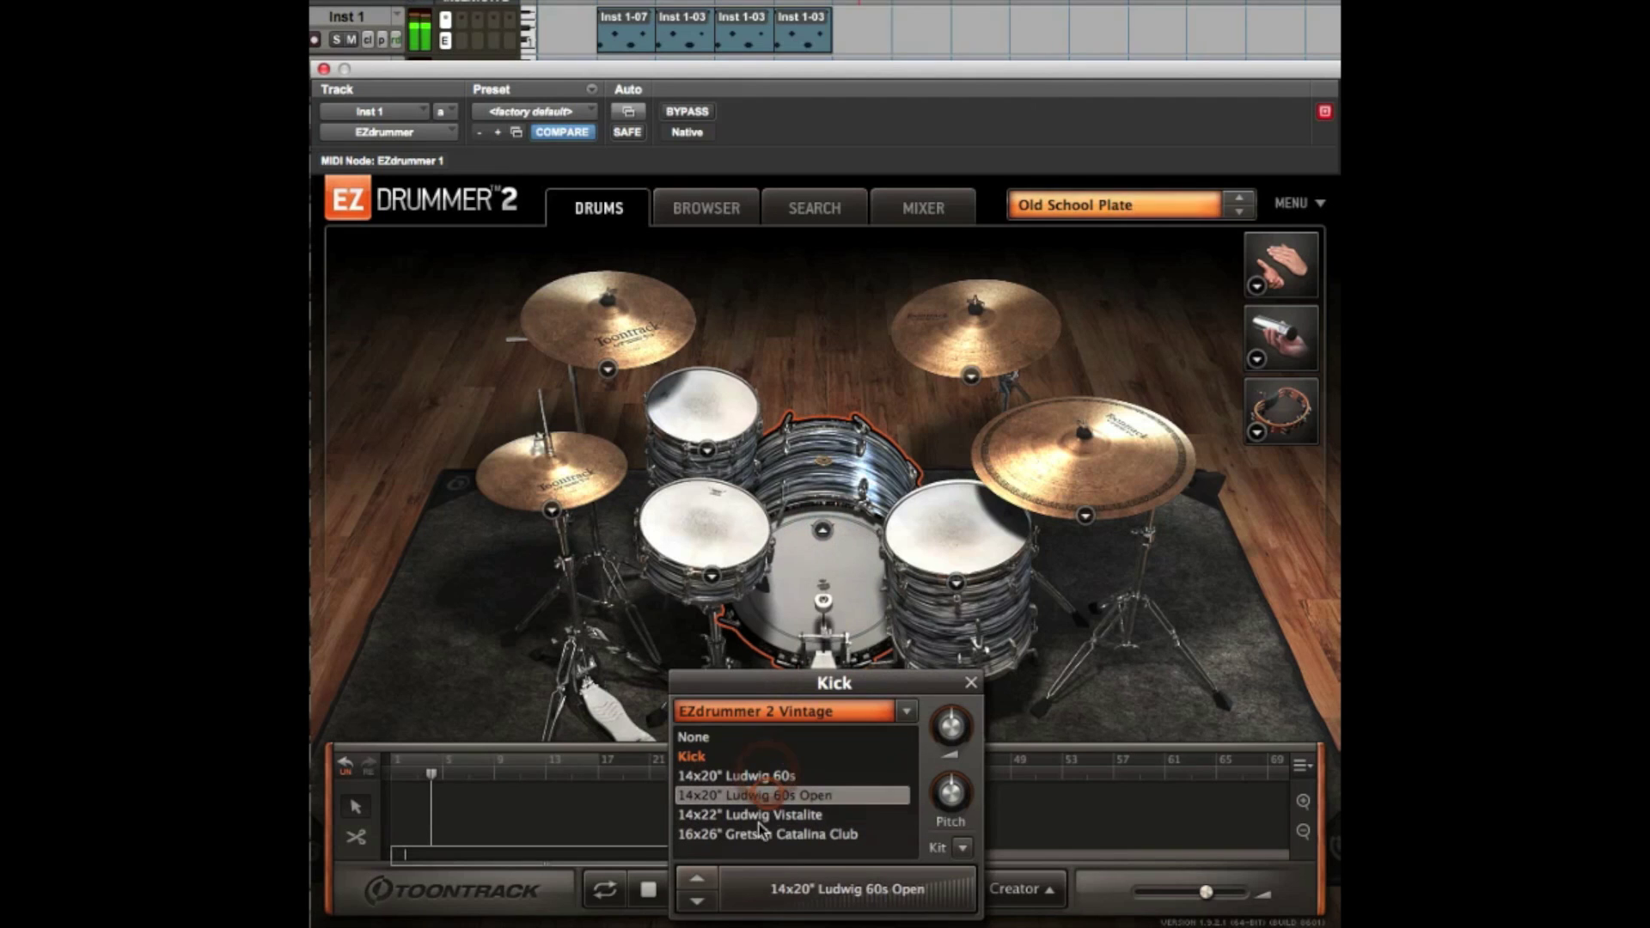
pyautogui.click(697, 903)
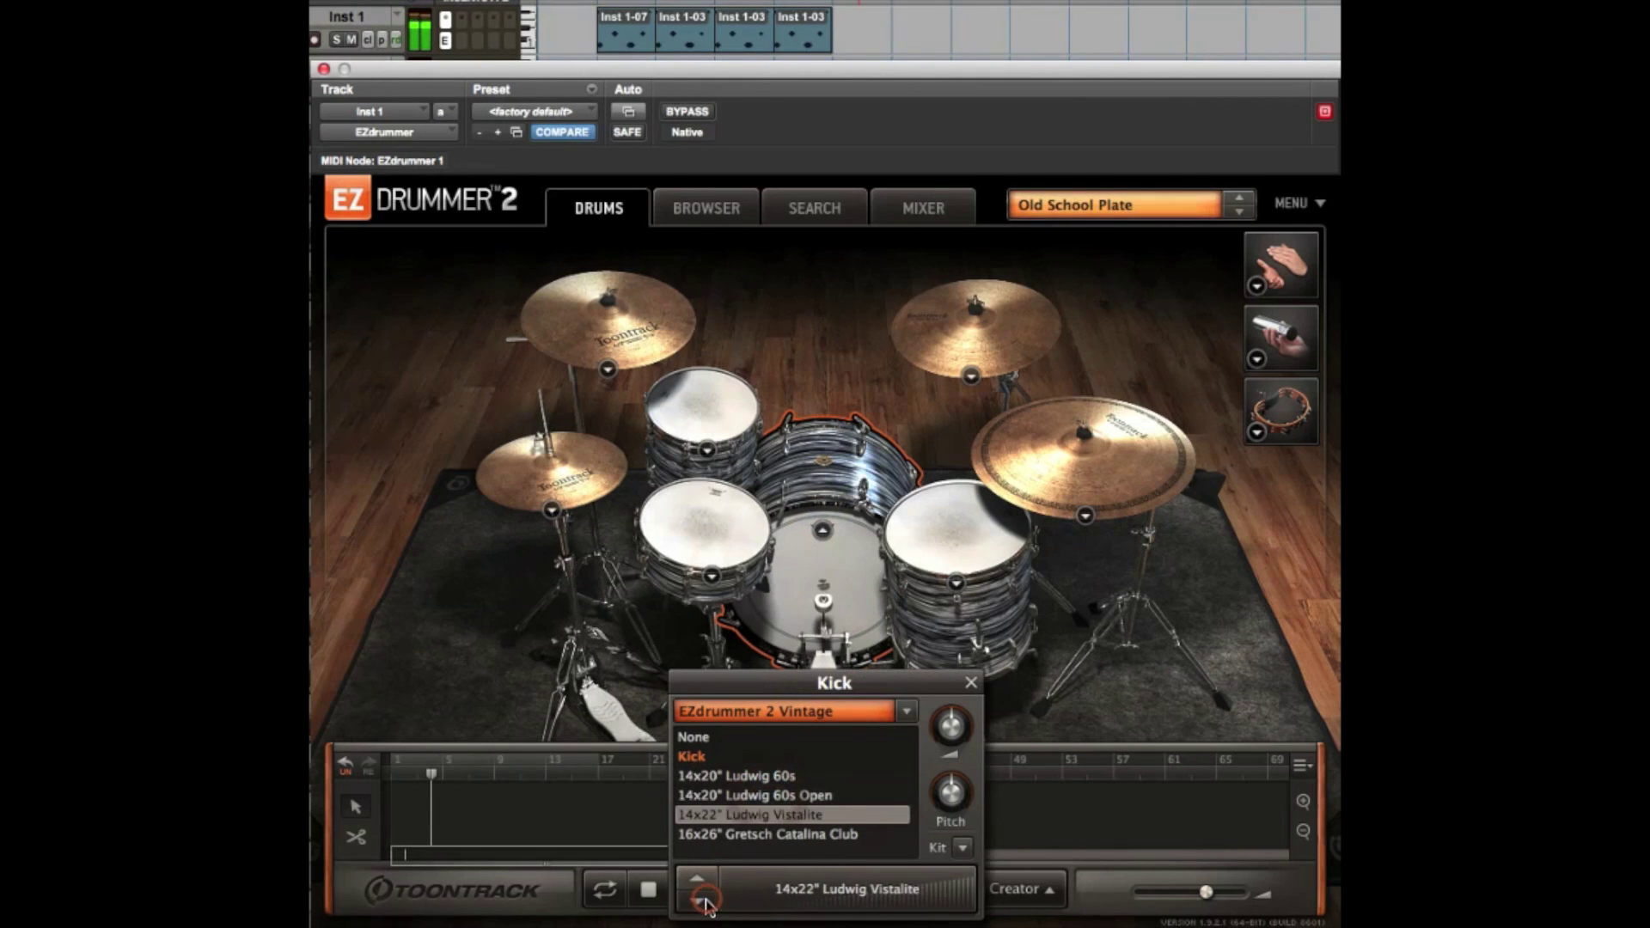
pyautogui.click(799, 889)
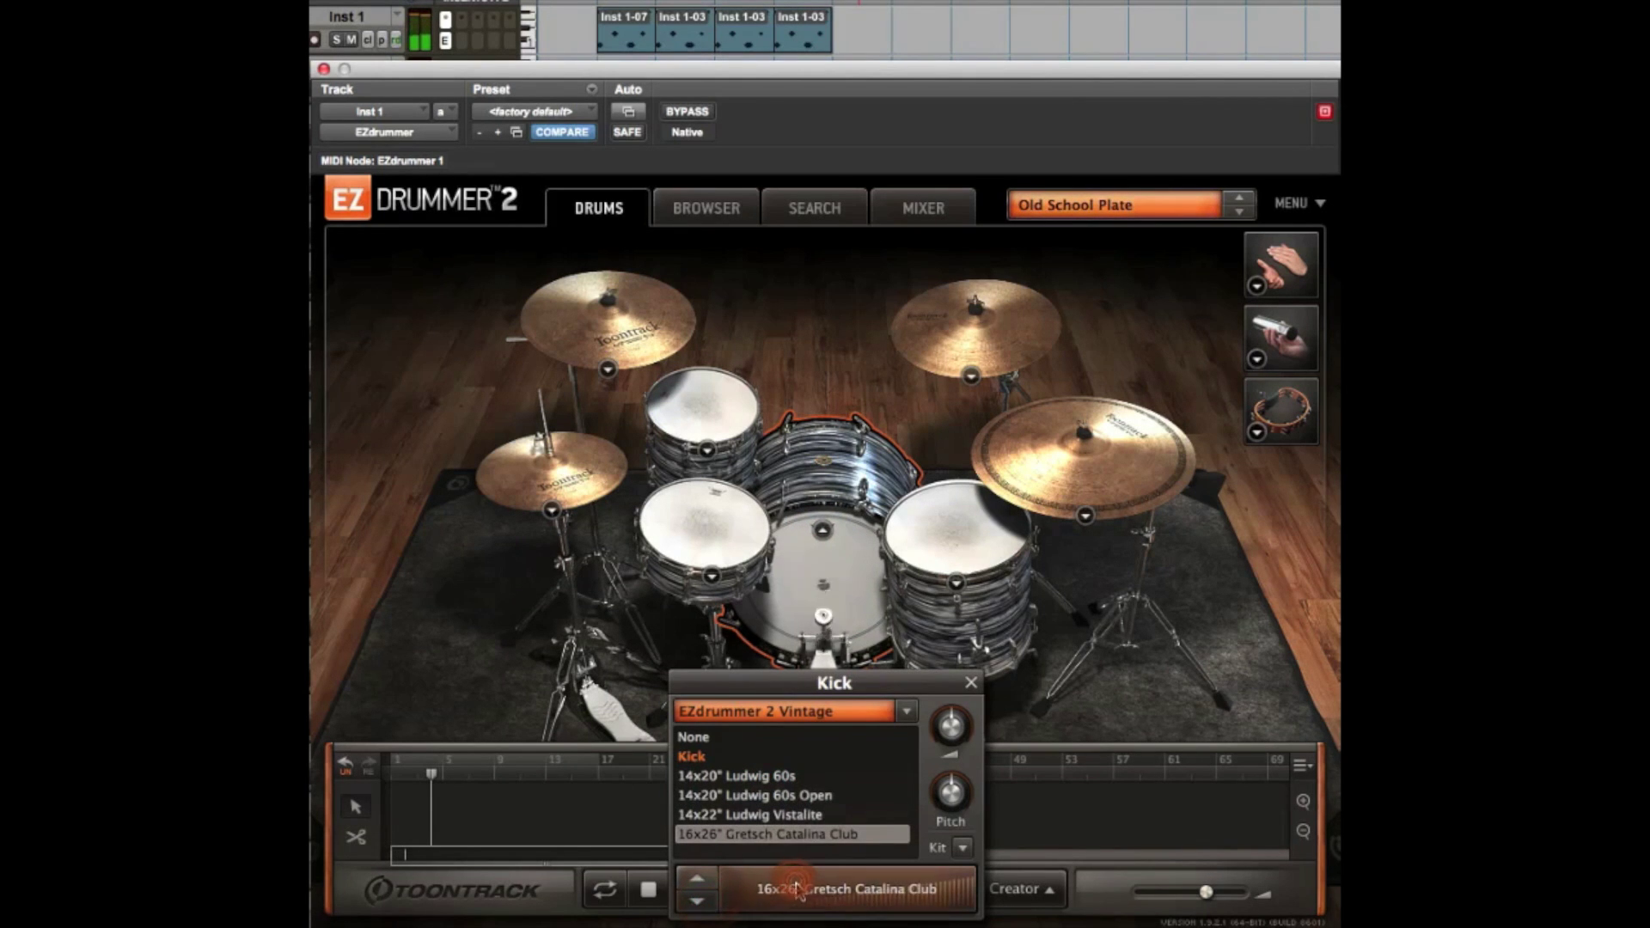
pyautogui.click(698, 876)
pyautogui.click(698, 877)
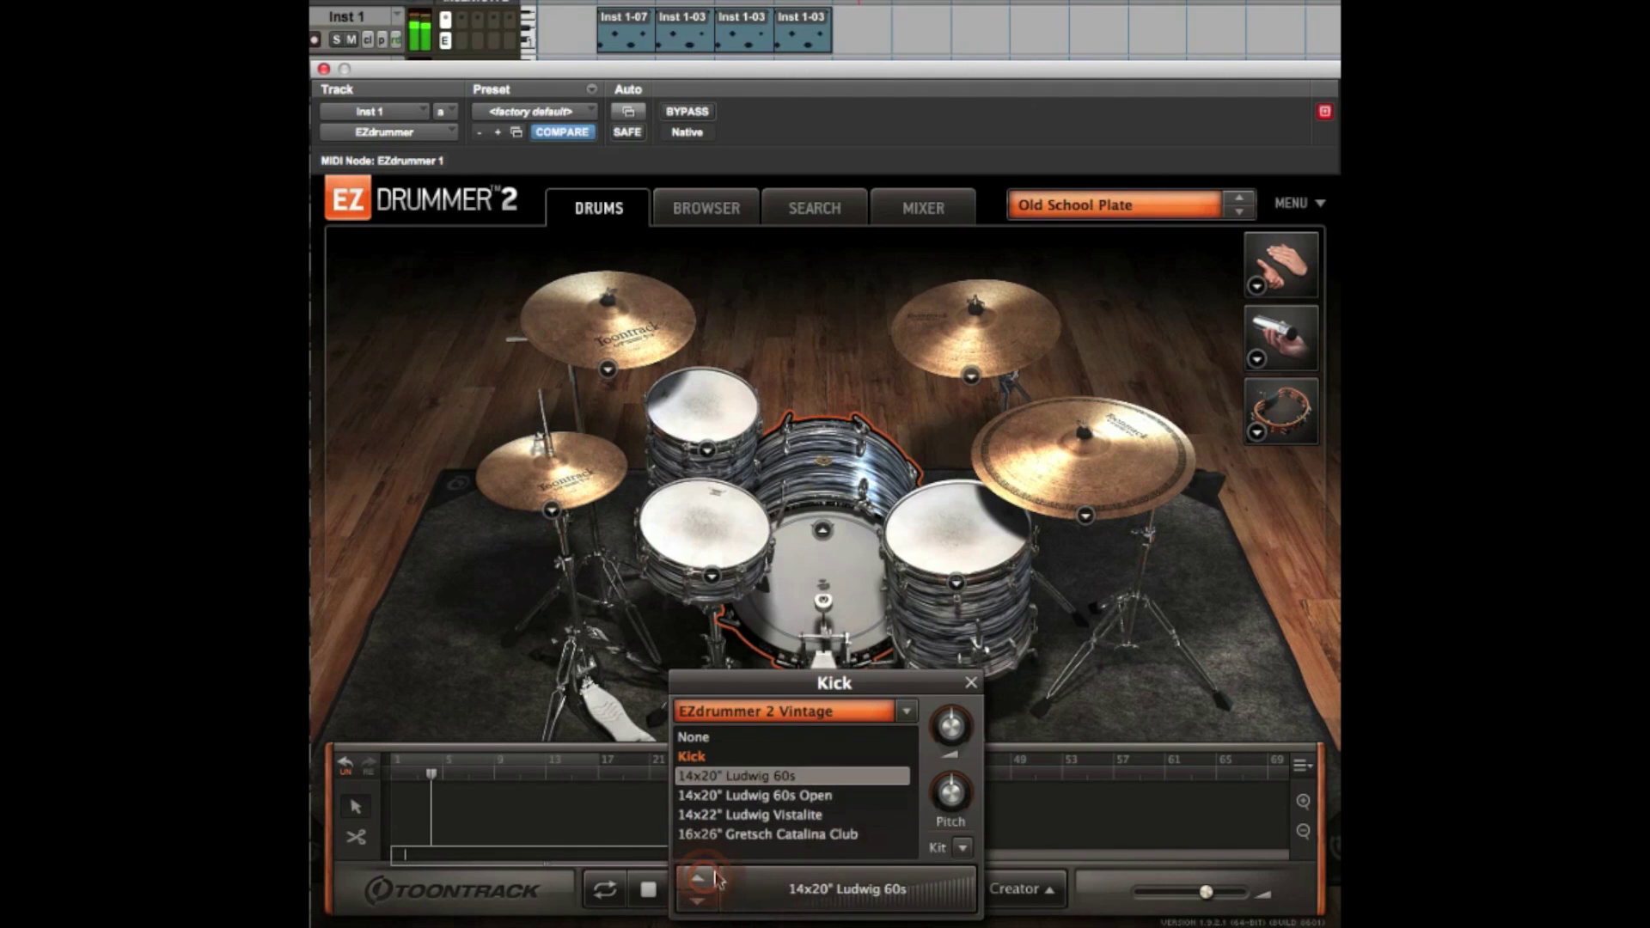
pyautogui.click(973, 686)
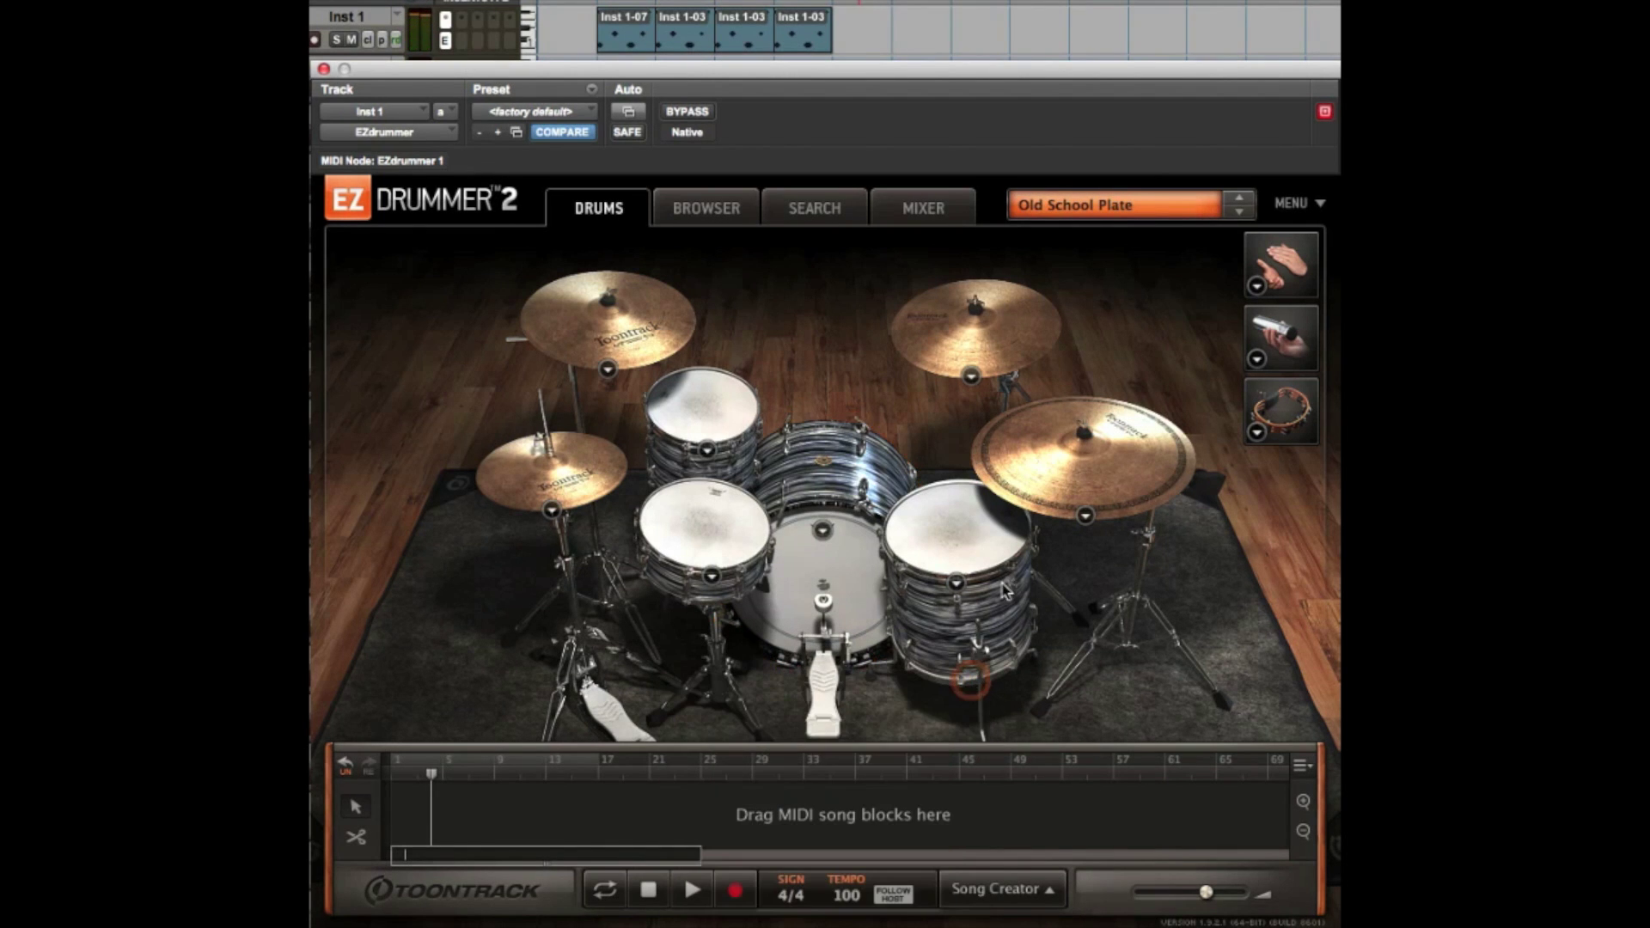
pyautogui.click(961, 533)
pyautogui.click(1084, 451)
# - Check the mixer channels, then audition the snare, kick, rack tom and floor tom
pyautogui.click(931, 208)
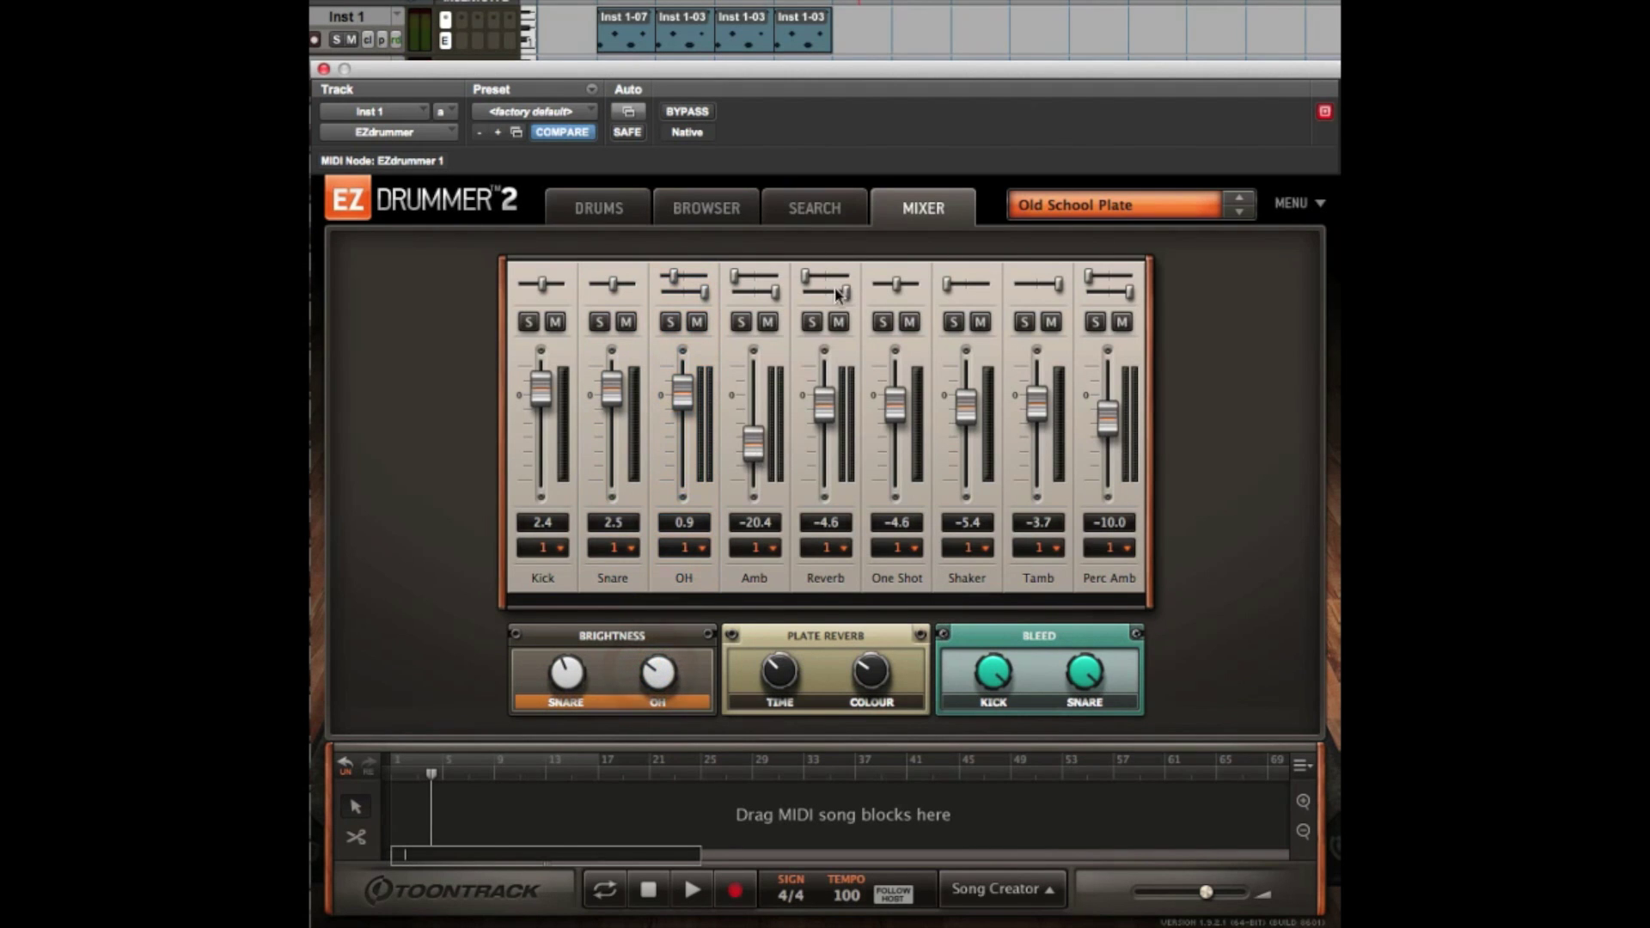
pyautogui.click(580, 211)
pyautogui.click(710, 528)
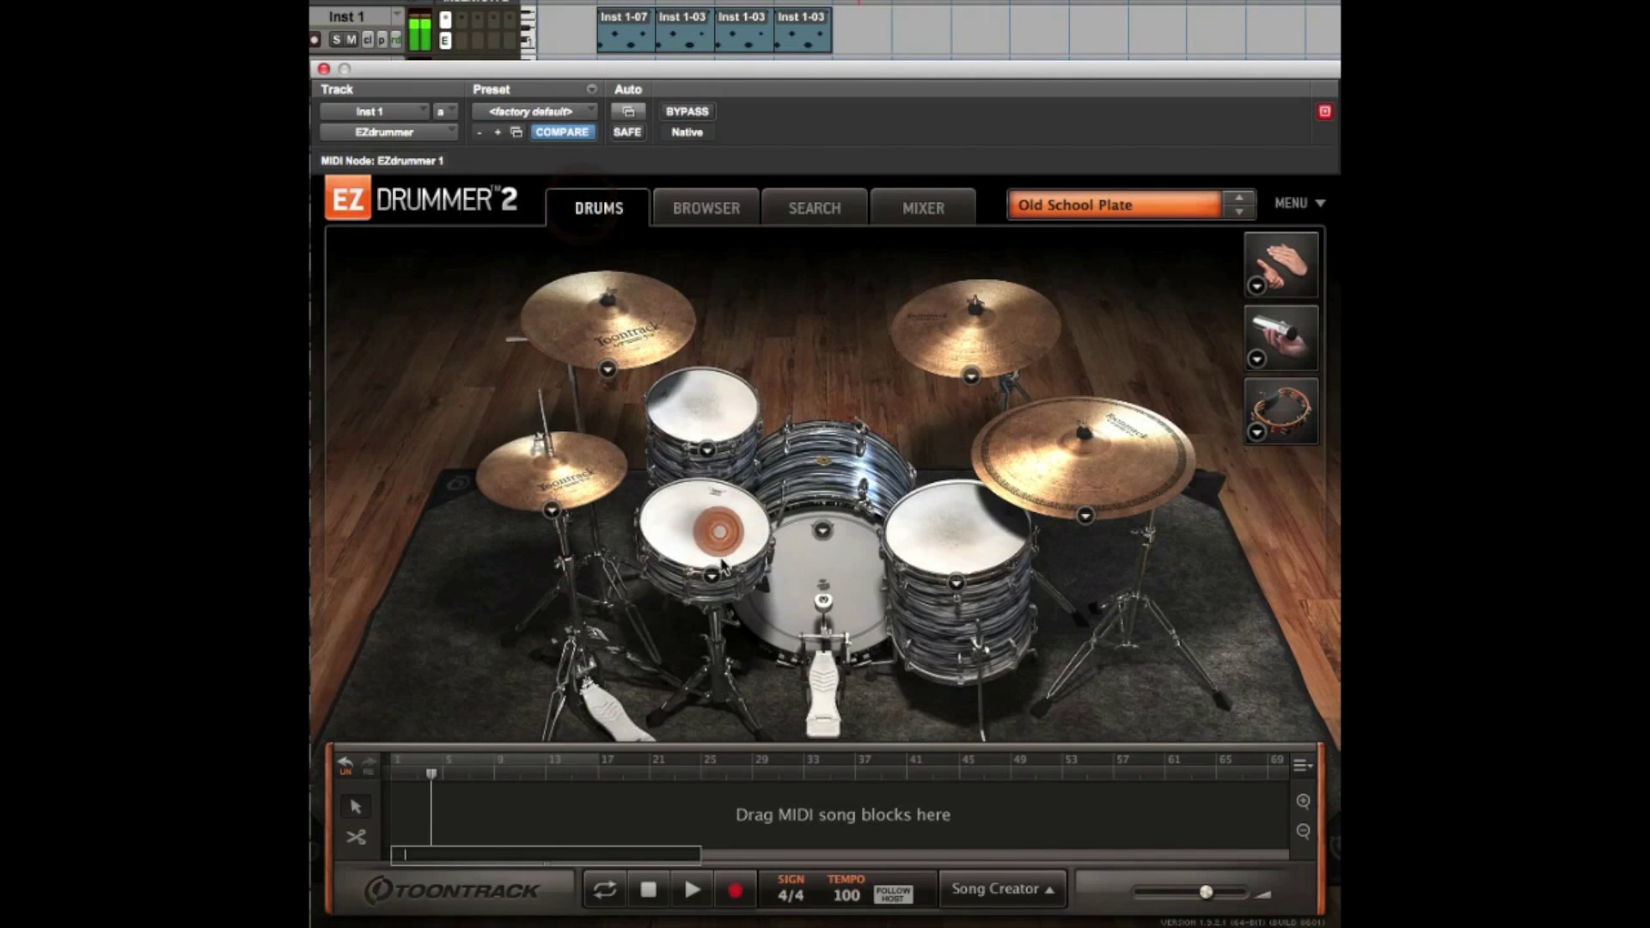
pyautogui.click(797, 557)
pyautogui.click(710, 415)
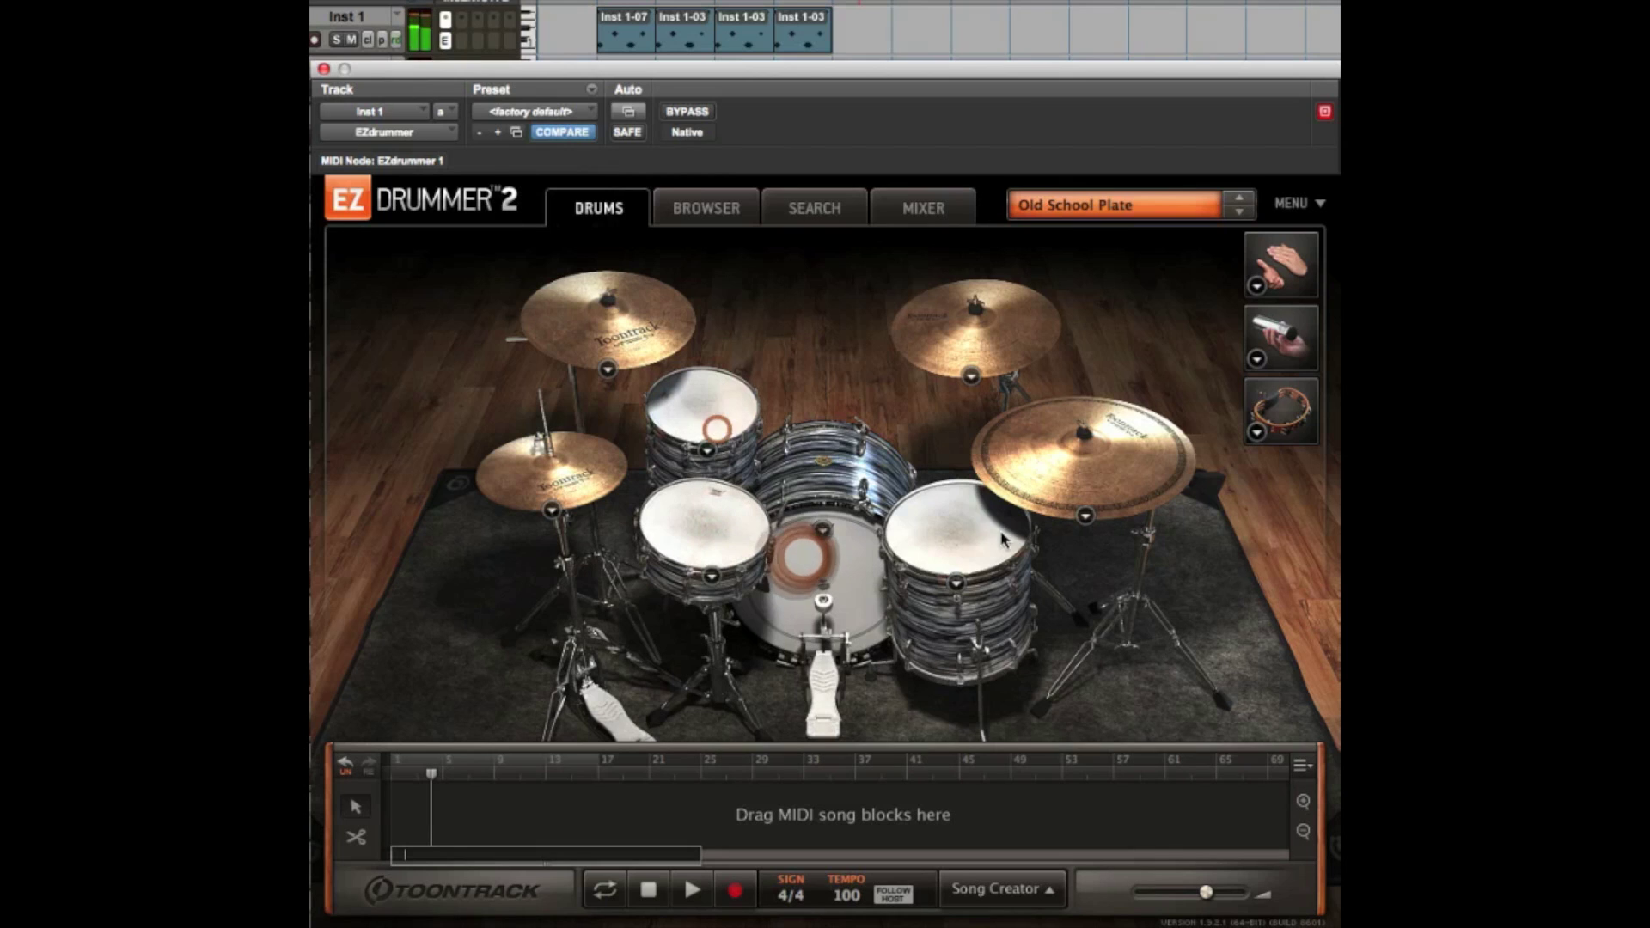
pyautogui.click(996, 529)
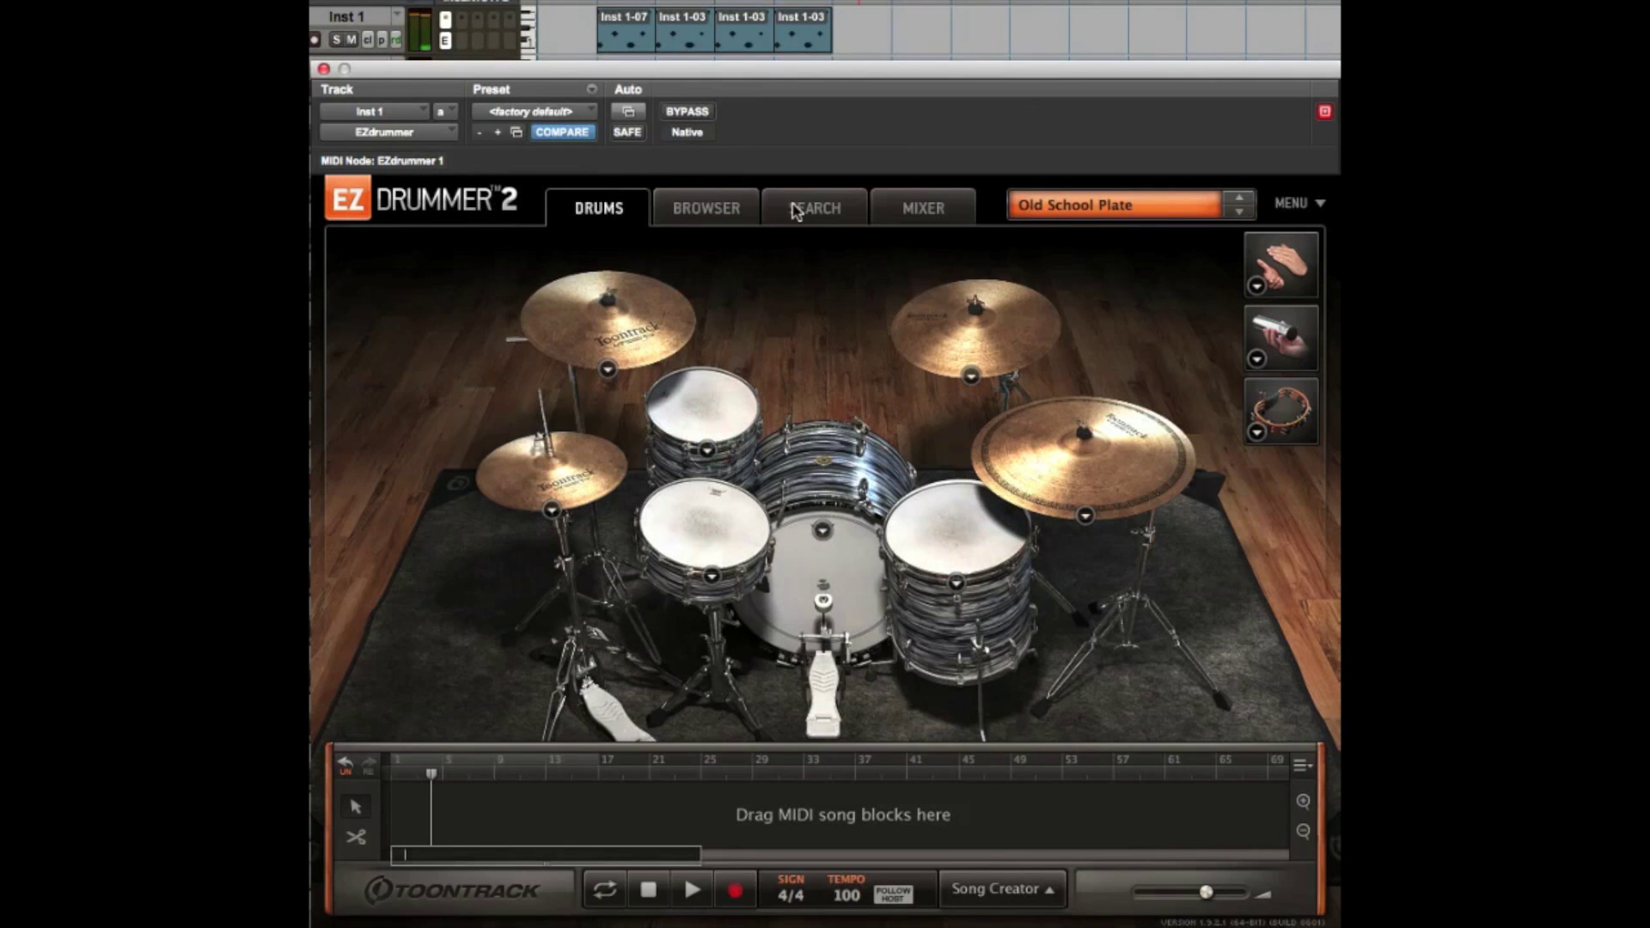
# - Glance at the mixer again and bring up the searchable groove library
pyautogui.click(936, 210)
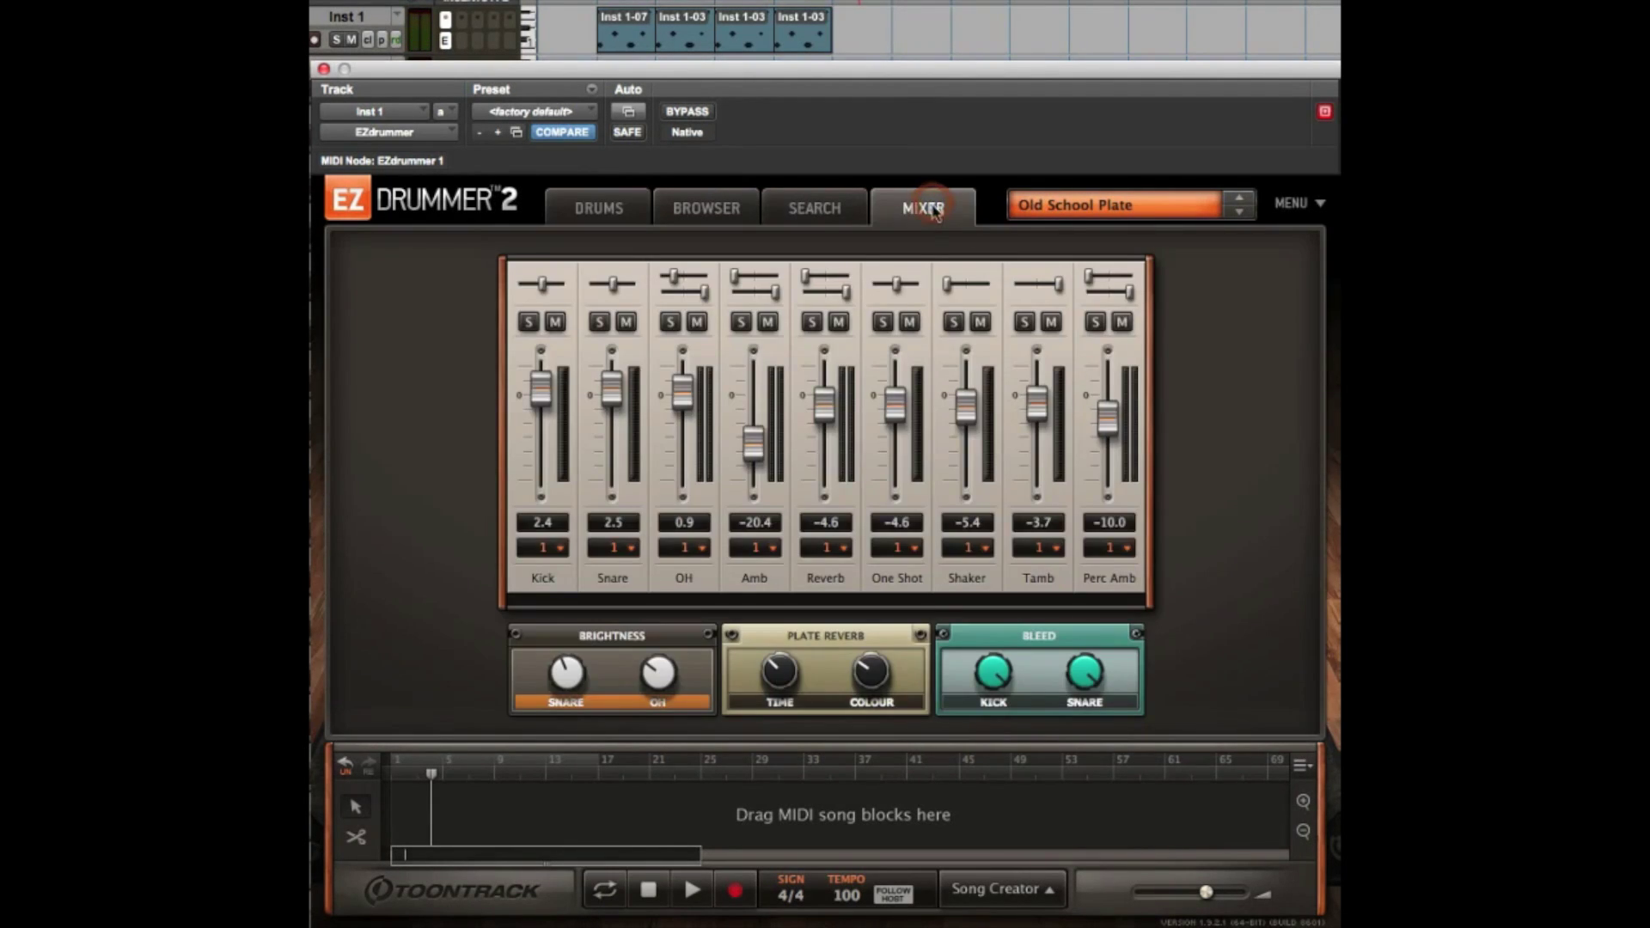
pyautogui.click(815, 208)
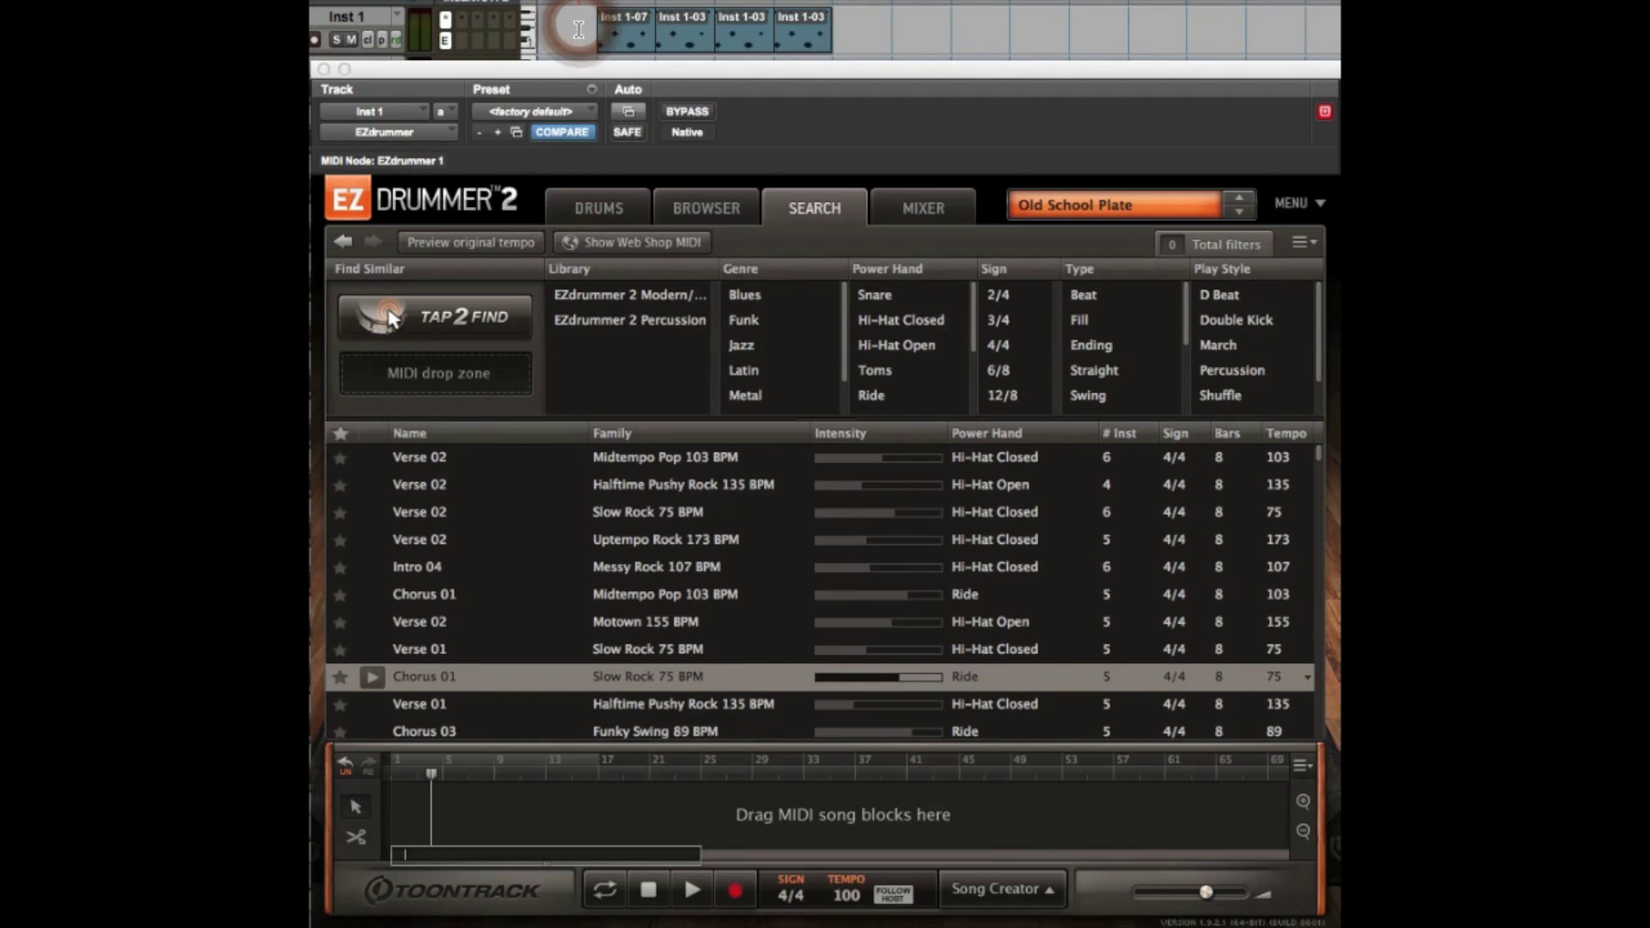
# - Clear old clips and filter grooves to EZdrummer 2 Modern, Pop/Rock, Beat, selecting Verse 02 Midtempo Pop 103 BPM
pyautogui.press('Delete')
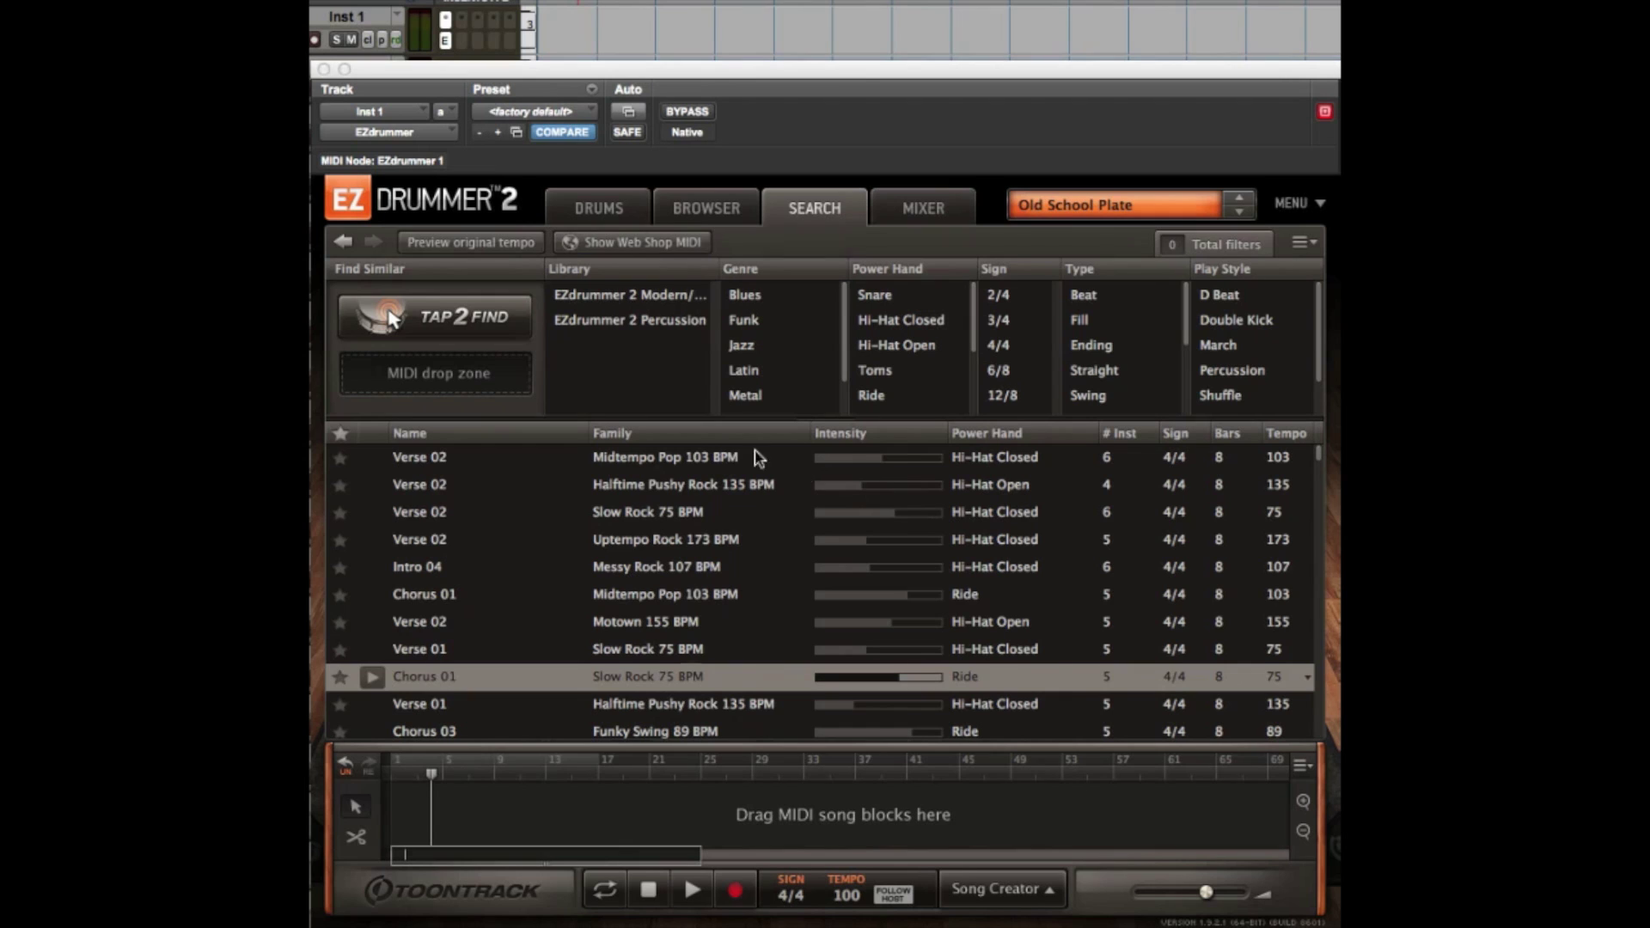
pyautogui.click(633, 296)
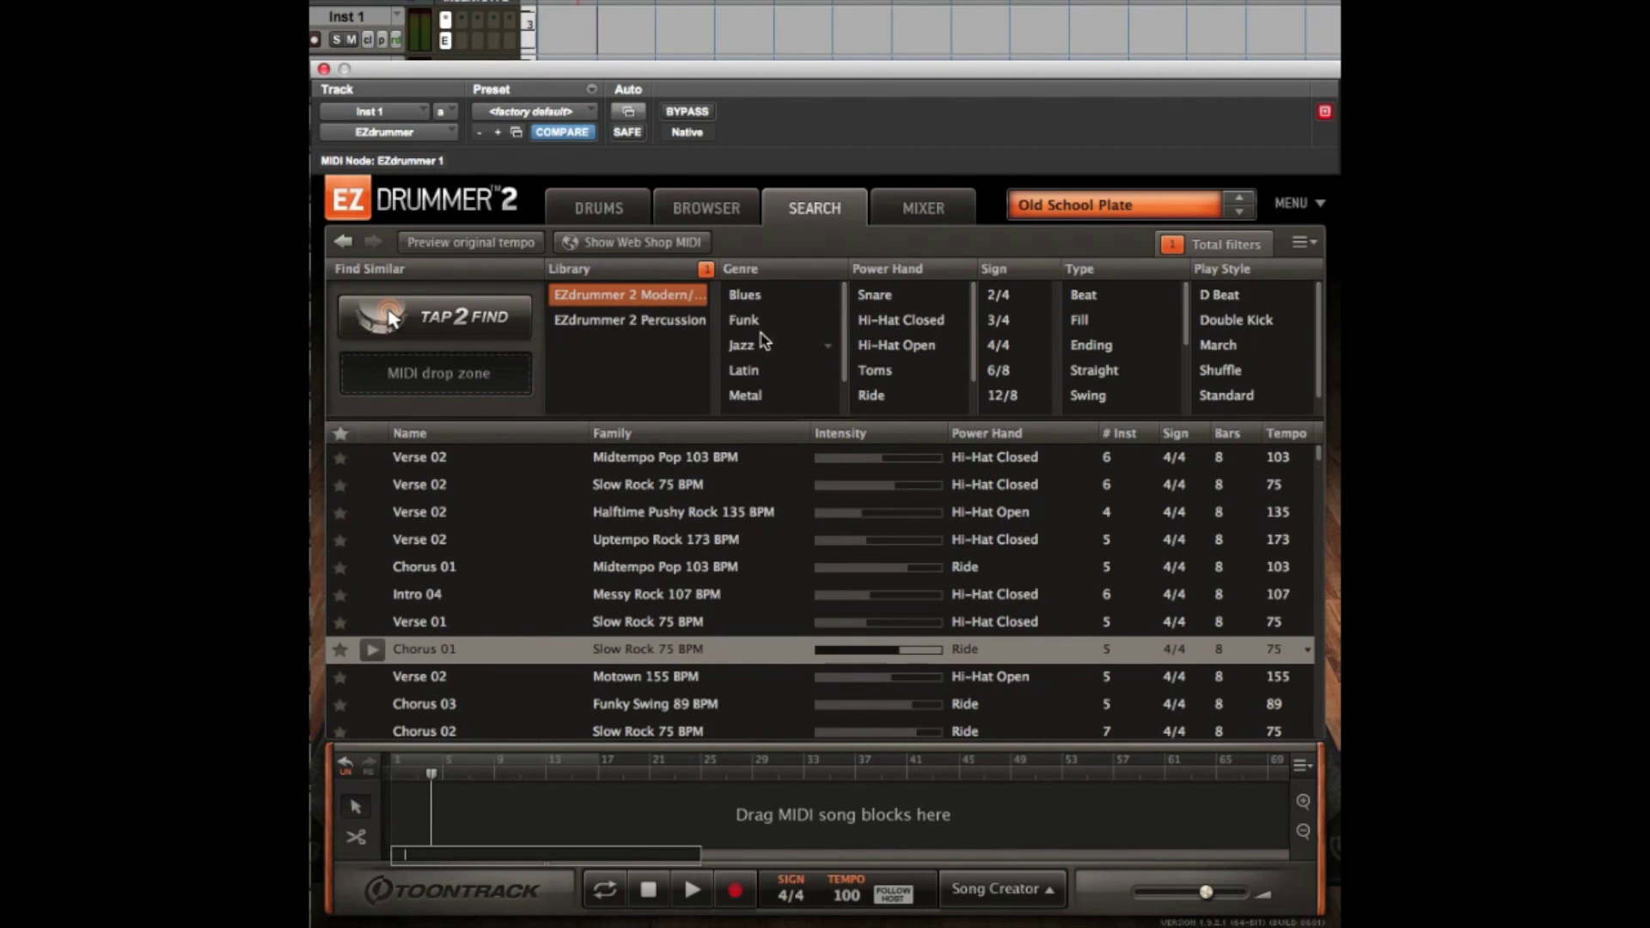
pyautogui.scroll(-2, 770, 400)
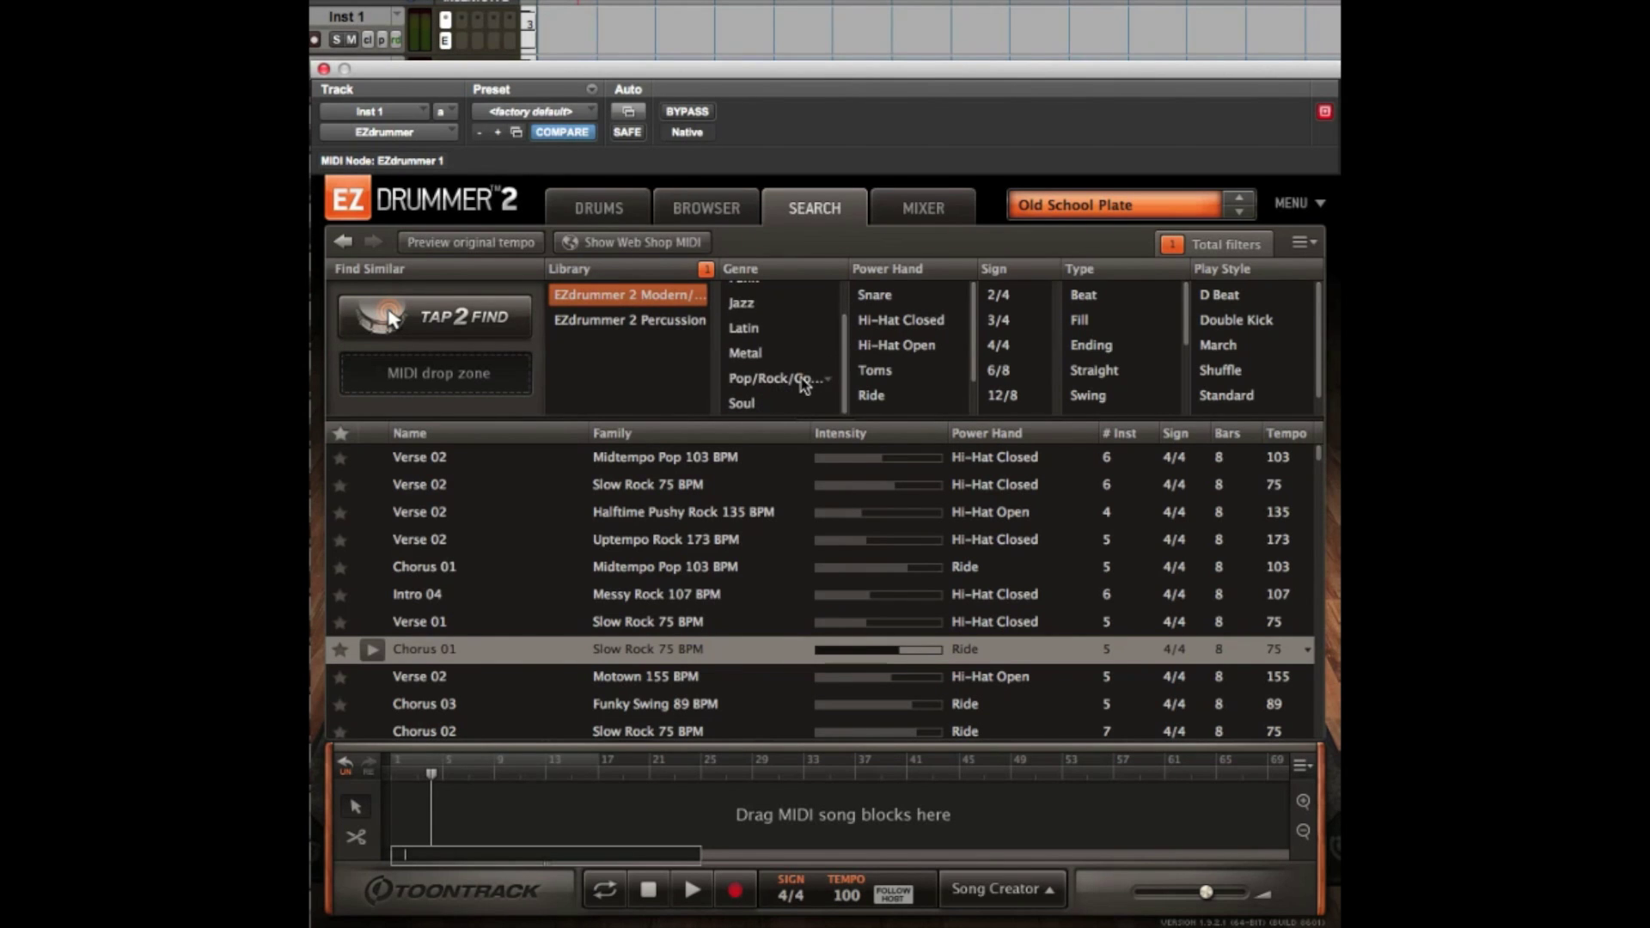
pyautogui.click(773, 378)
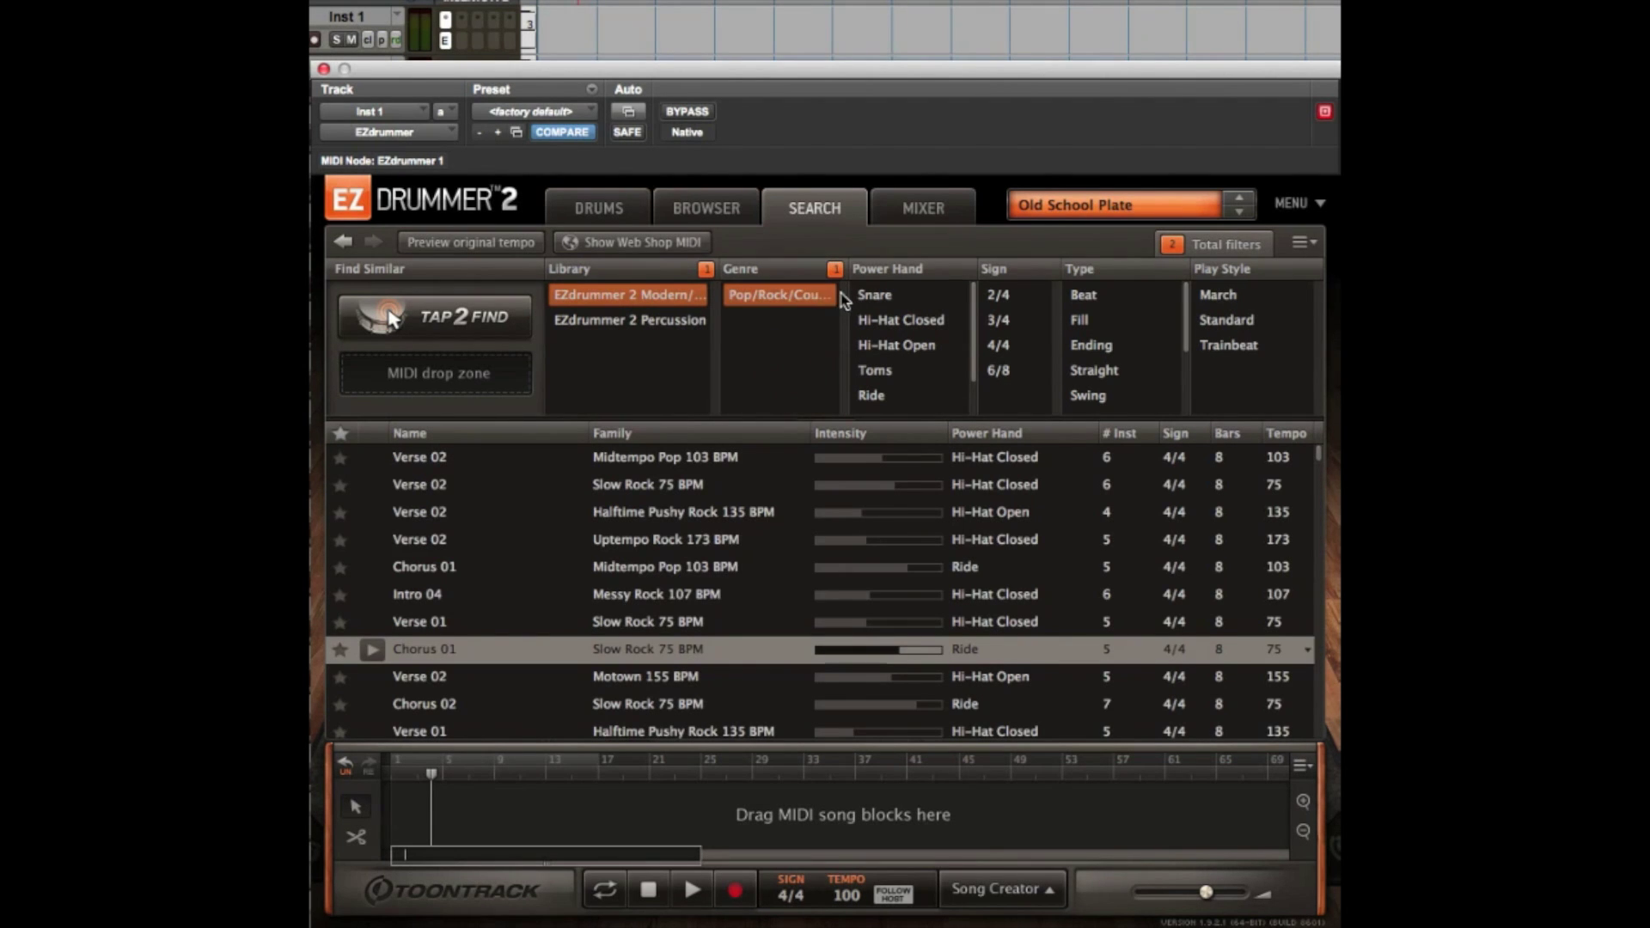
pyautogui.click(1092, 301)
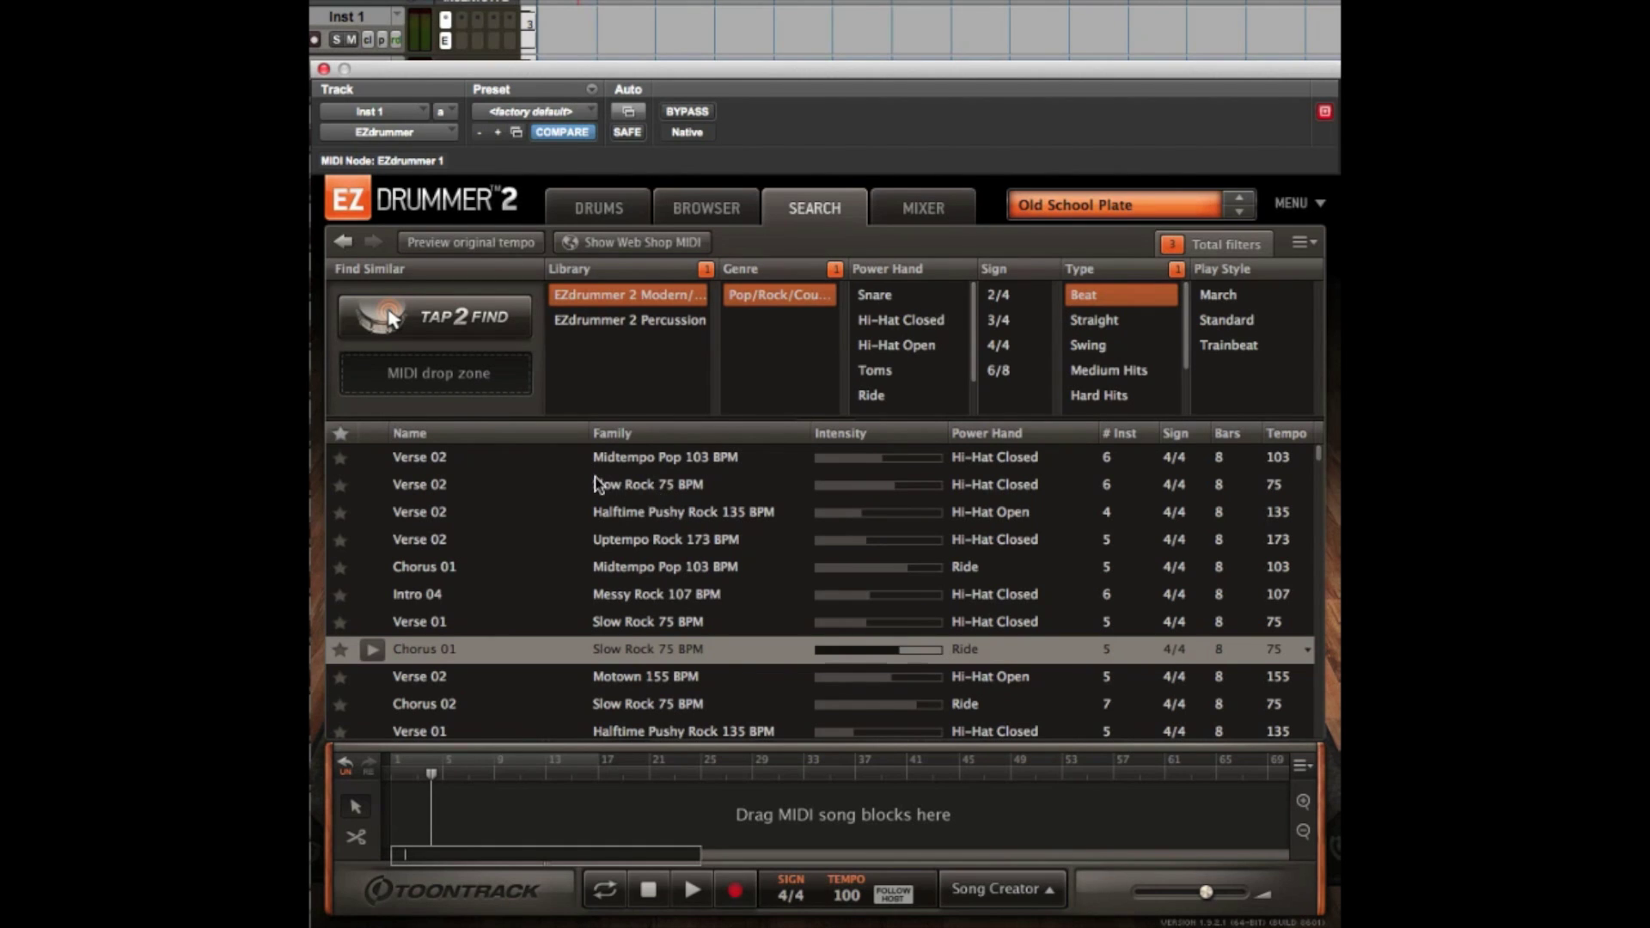
pyautogui.click(630, 462)
# - Place Verse 02 at bar 1, loop the first 8 bars and start playback
pyautogui.moveTo(496, 465)
pyautogui.mouseDown()
pyautogui.moveTo(490, 826)
pyautogui.moveTo(449, 795)
pyautogui.mouseUp()
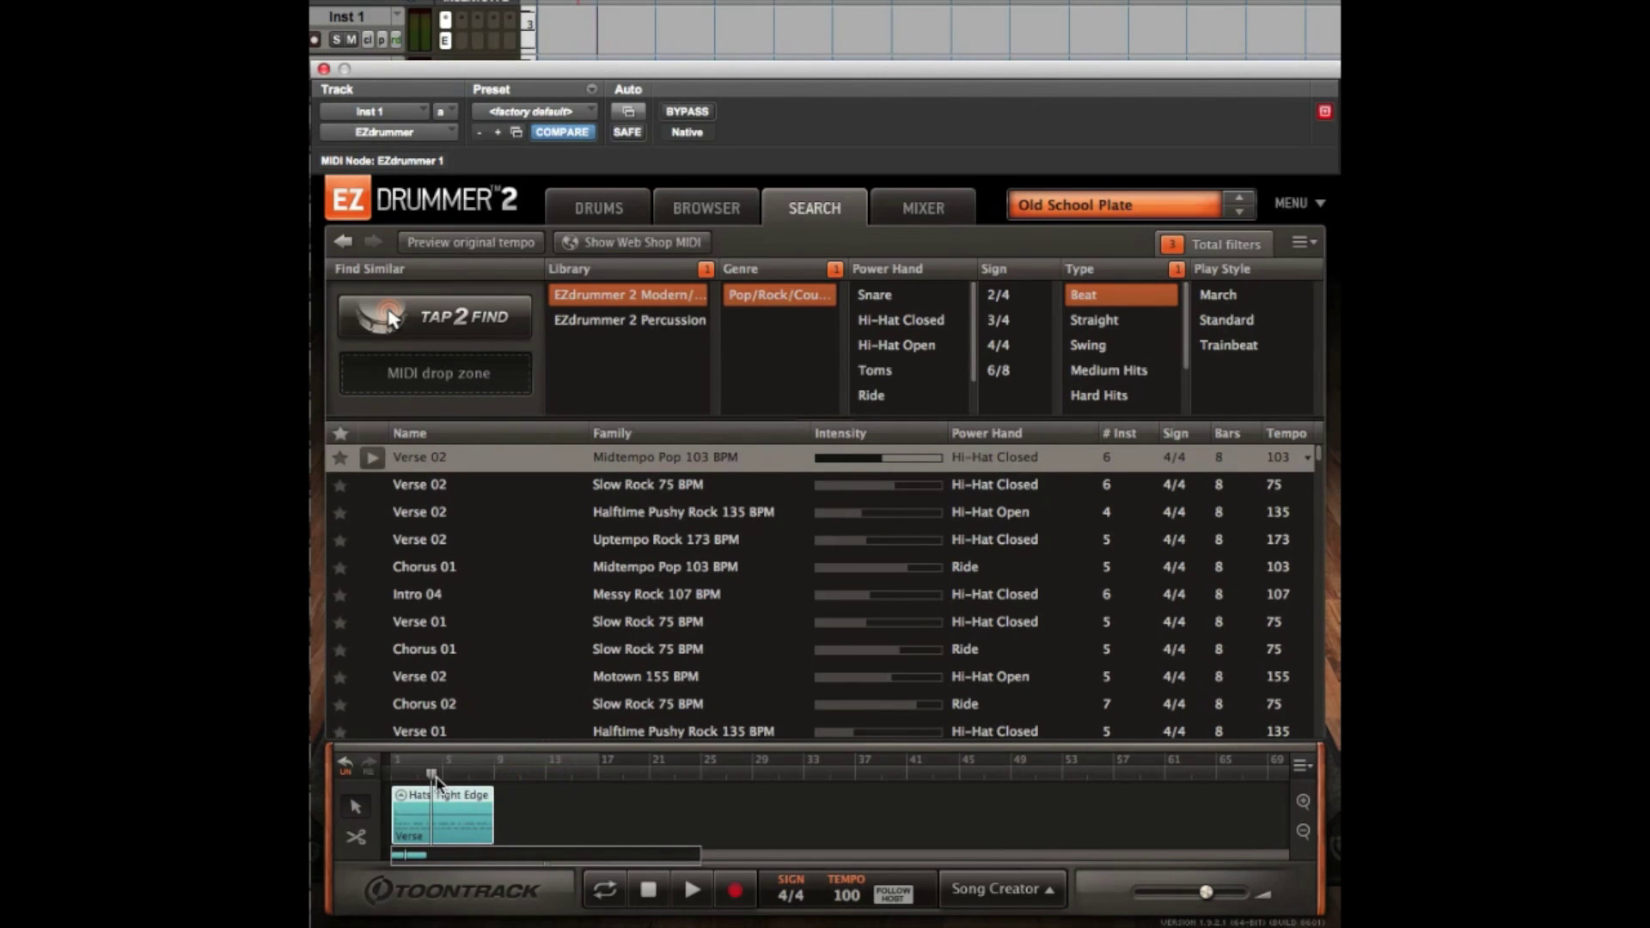
pyautogui.moveTo(434, 774); pyautogui.dragTo(394, 775)
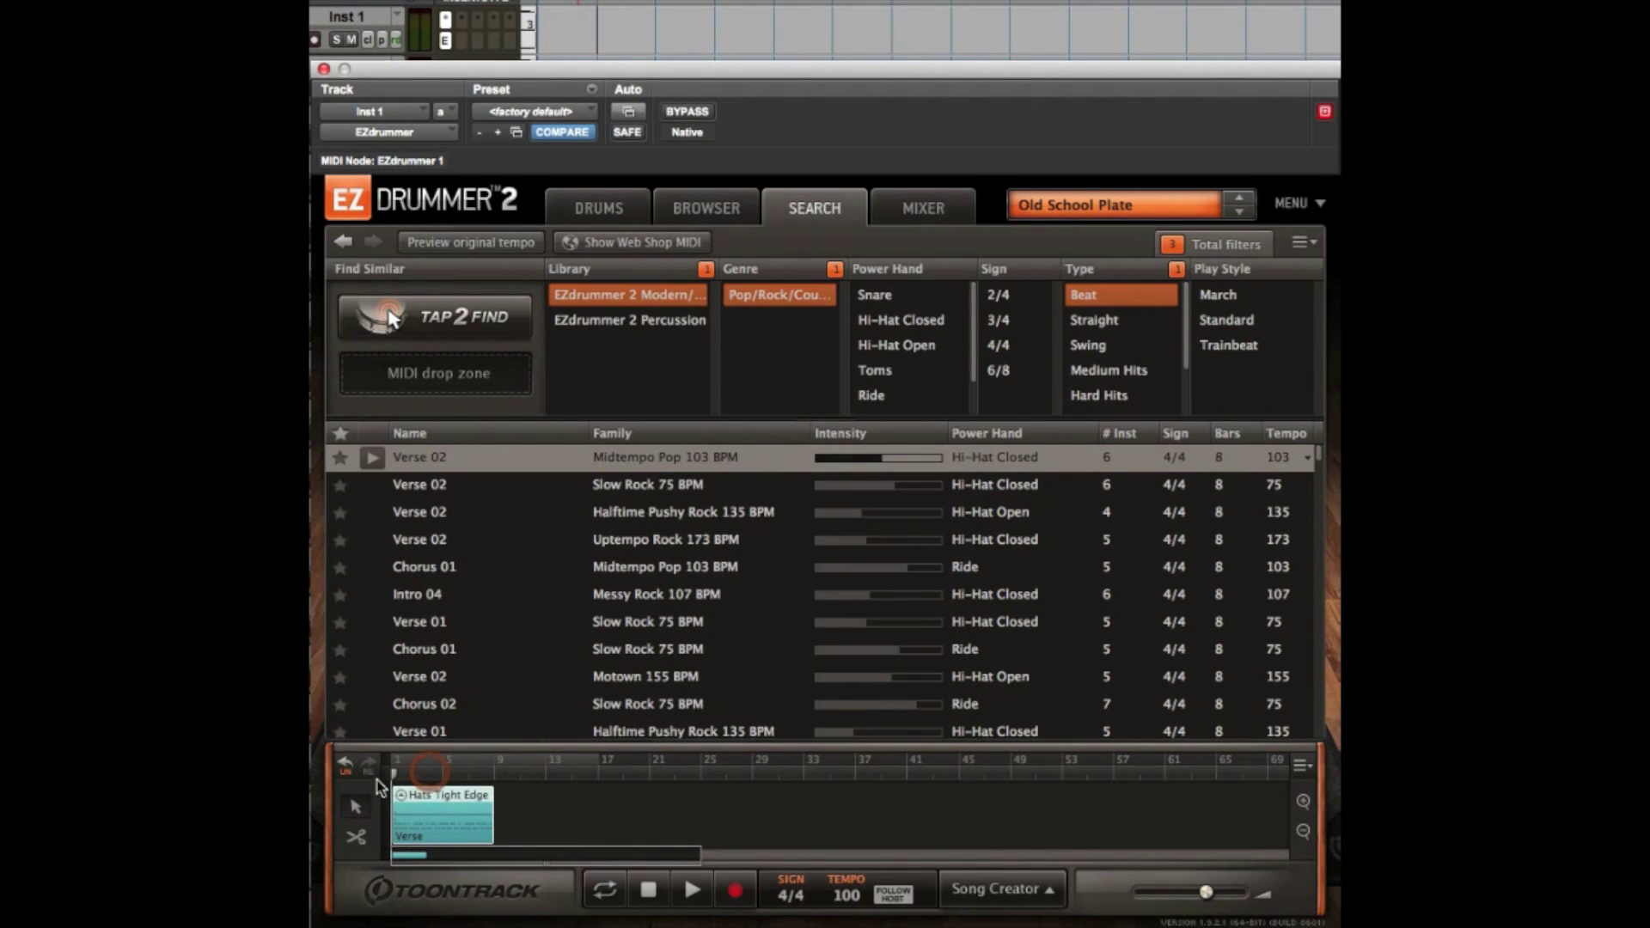
pyautogui.click(610, 893)
pyautogui.moveTo(594, 762); pyautogui.dragTo(501, 763)
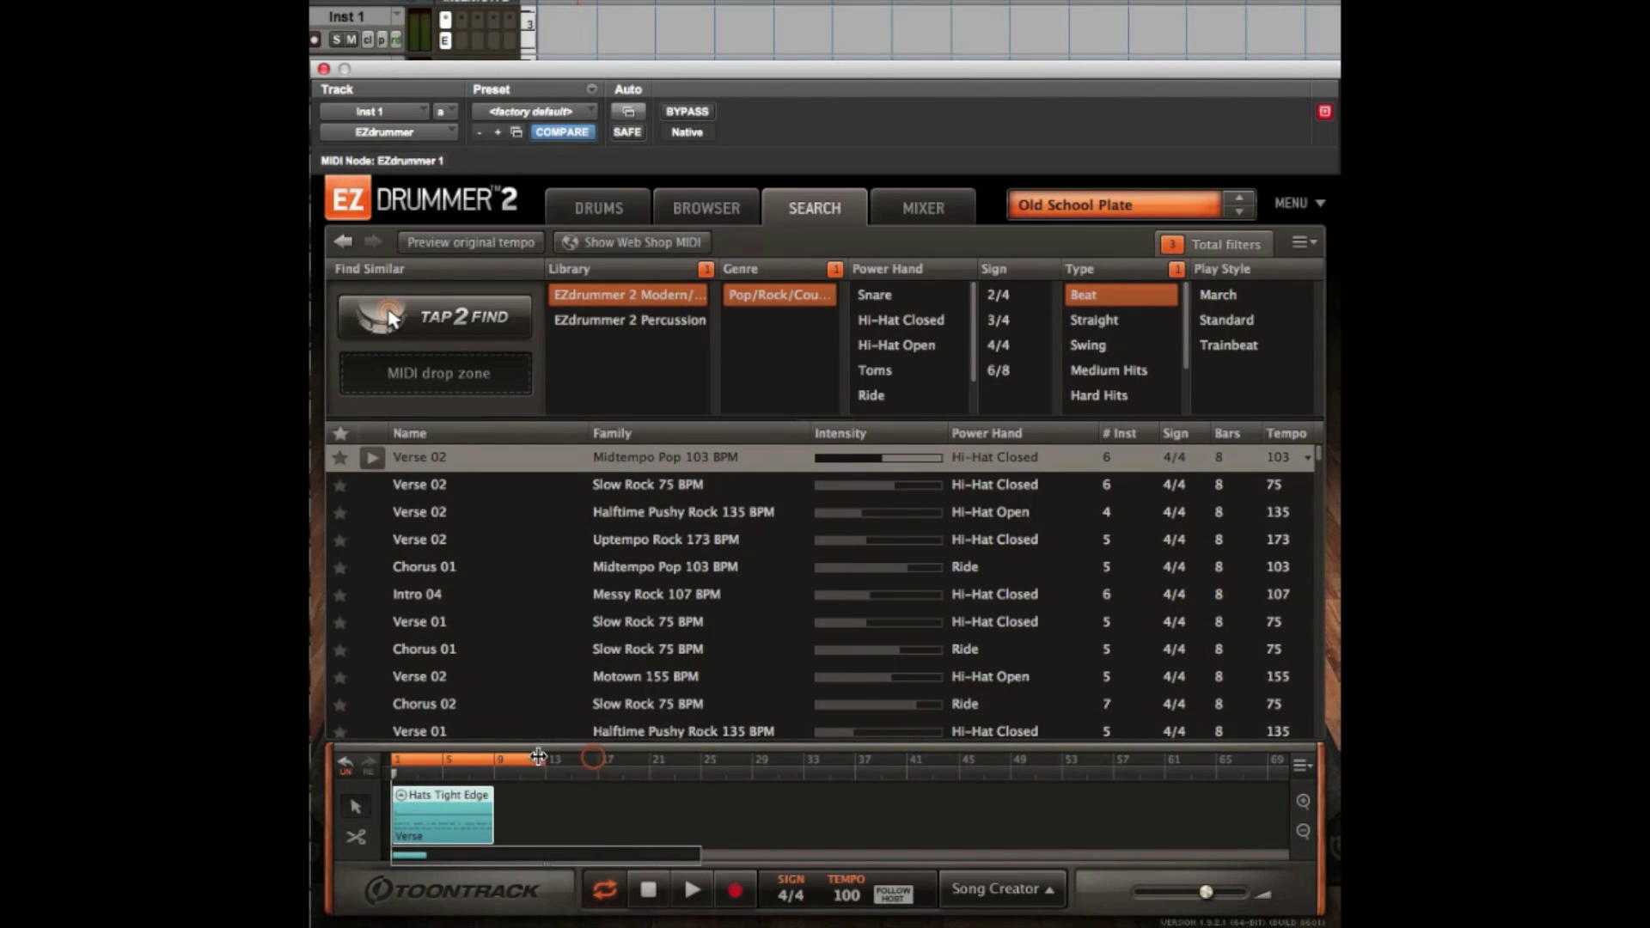
pyautogui.click(692, 891)
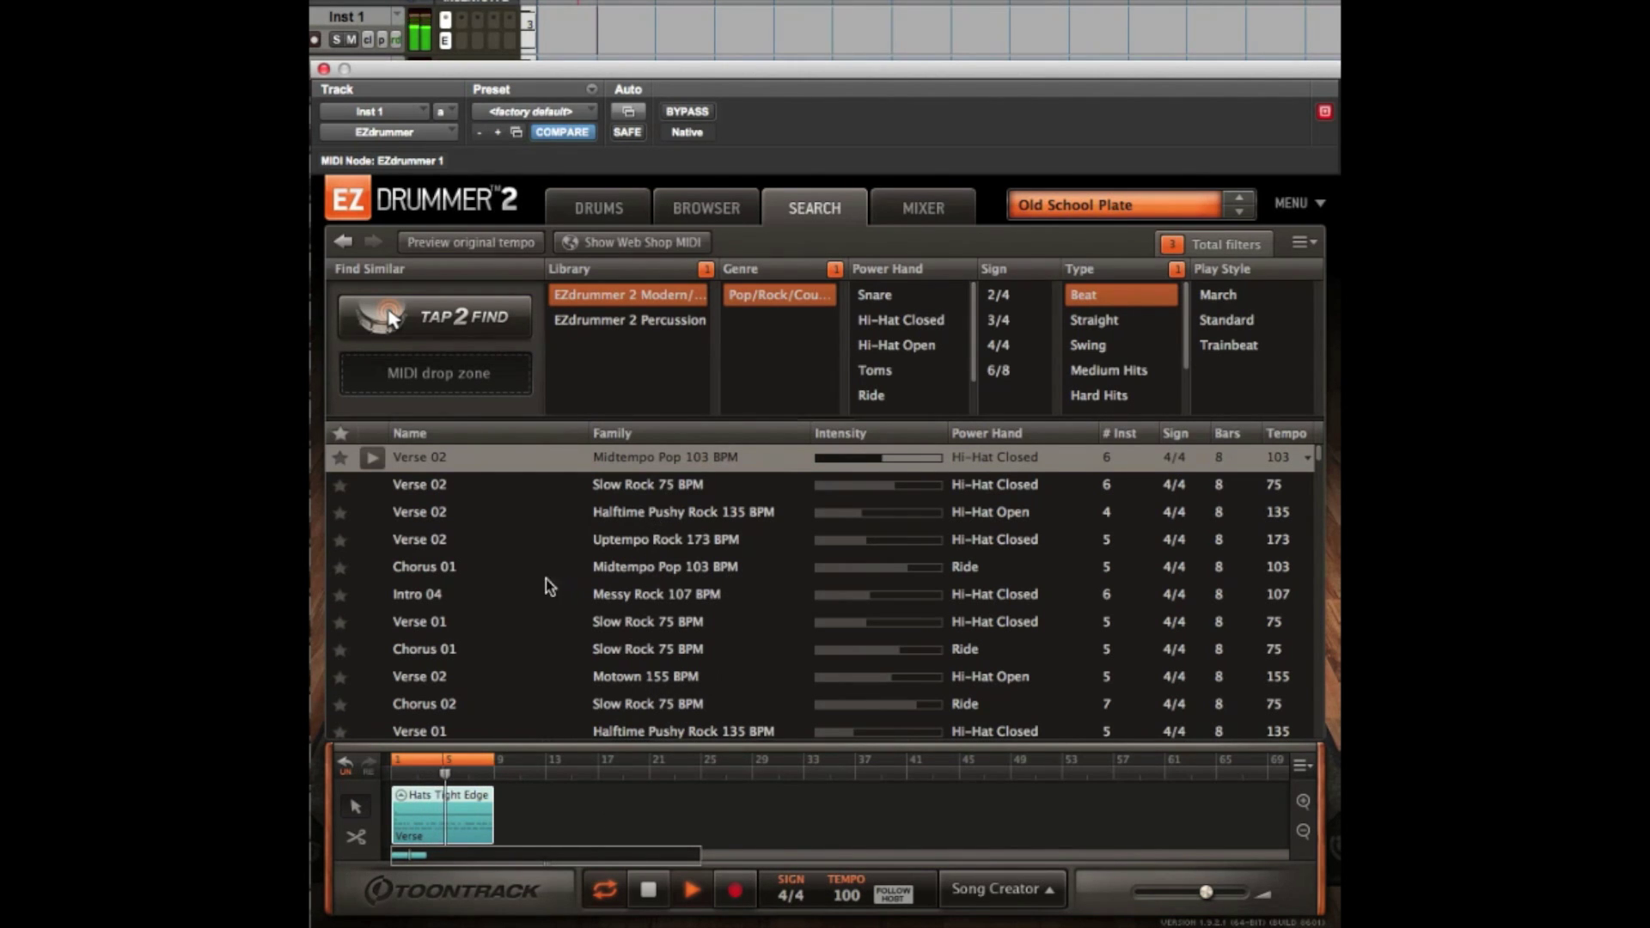
# - Add Chorus 01 and Intro 04 Messy Rock after the verse and extend the loop over them
pyautogui.click(633, 568)
pyautogui.moveTo(638, 567)
pyautogui.mouseDown()
pyautogui.moveTo(619, 770)
pyautogui.moveTo(505, 814)
pyautogui.moveTo(600, 761)
pyautogui.mouseUp()
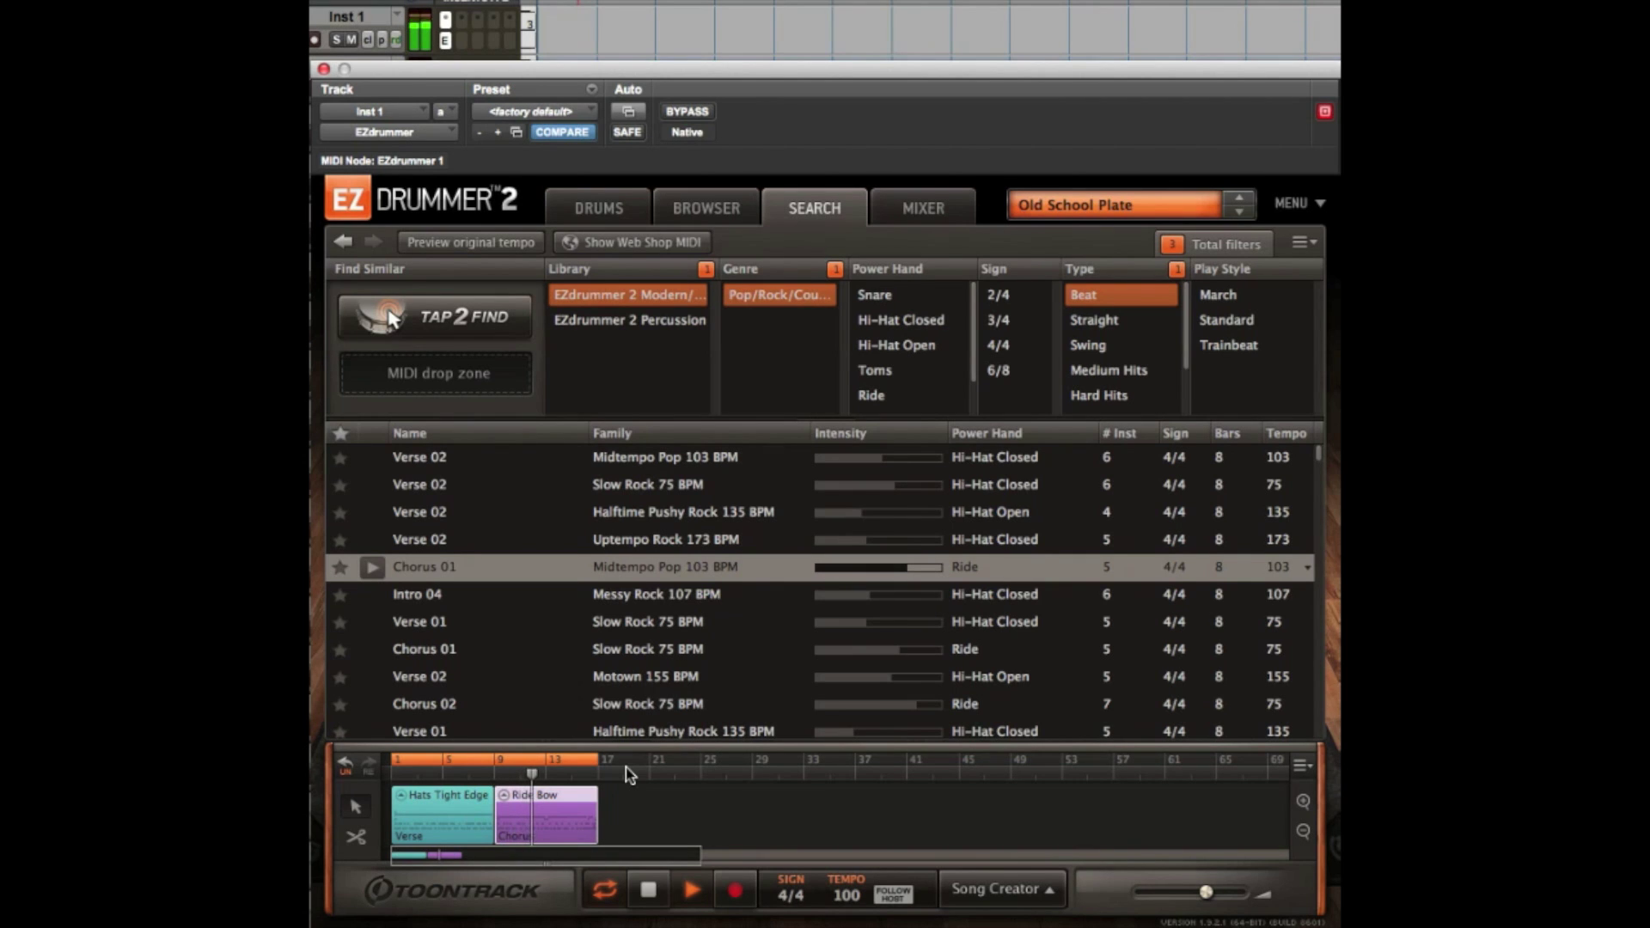
pyautogui.moveTo(669, 600)
pyautogui.mouseDown()
pyautogui.moveTo(652, 821)
pyautogui.moveTo(612, 825)
pyautogui.mouseUp()
pyautogui.moveTo(594, 761); pyautogui.dragTo(704, 762)
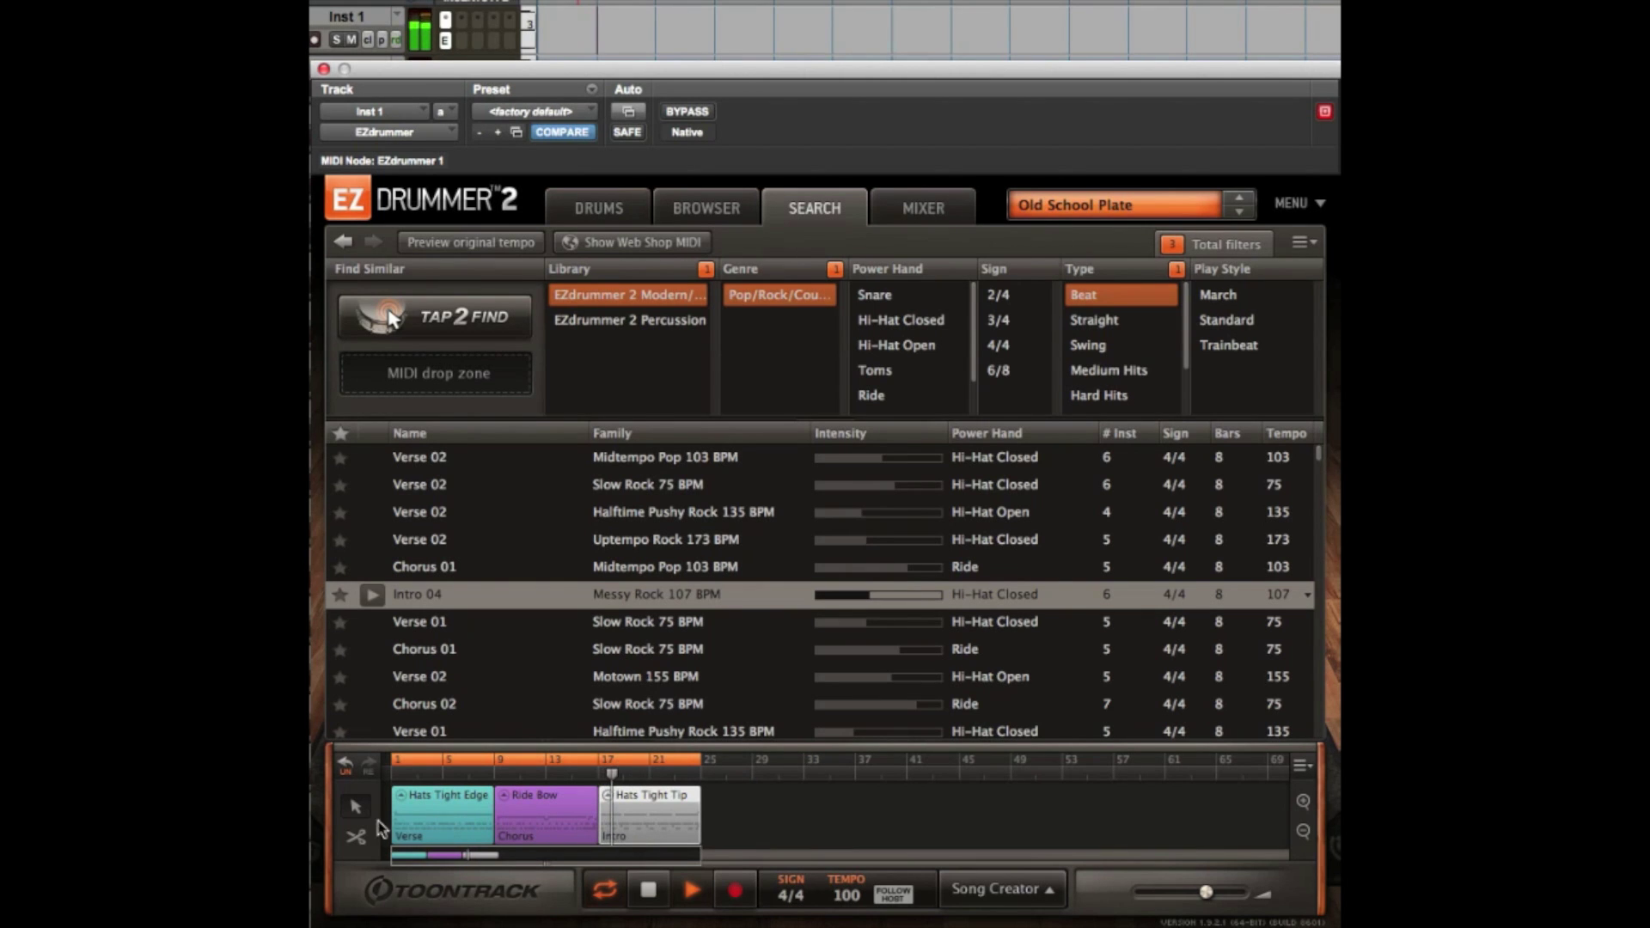
# - Split the intro, chorus and verse blocks in half with the scissors tool
pyautogui.click(360, 840)
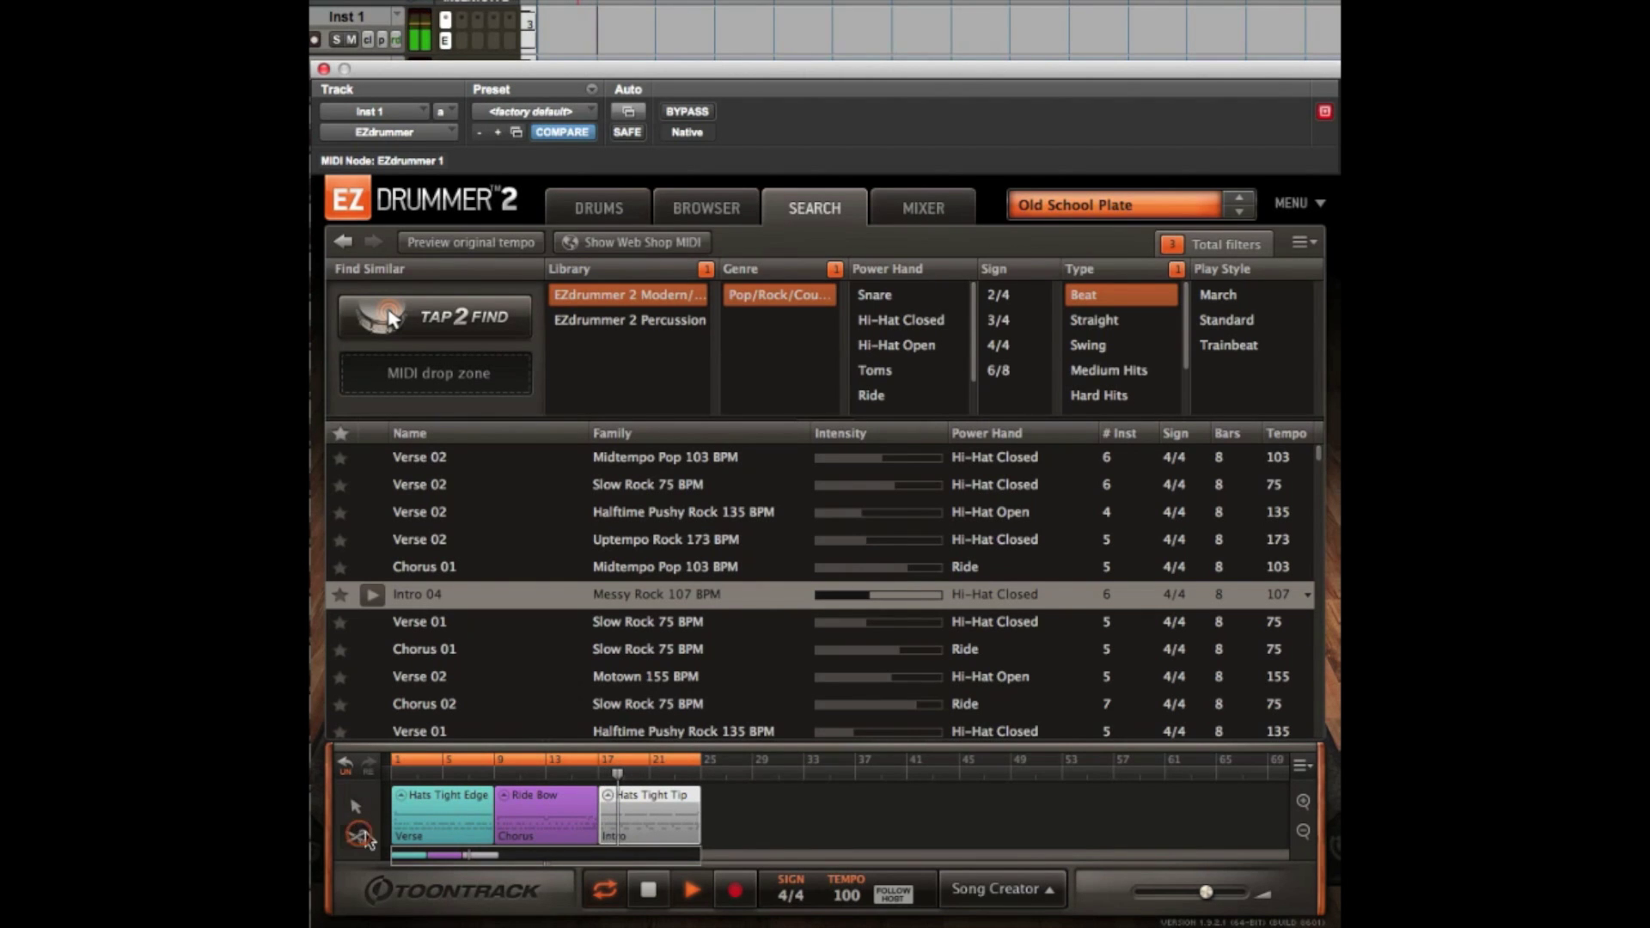
pyautogui.click(655, 826)
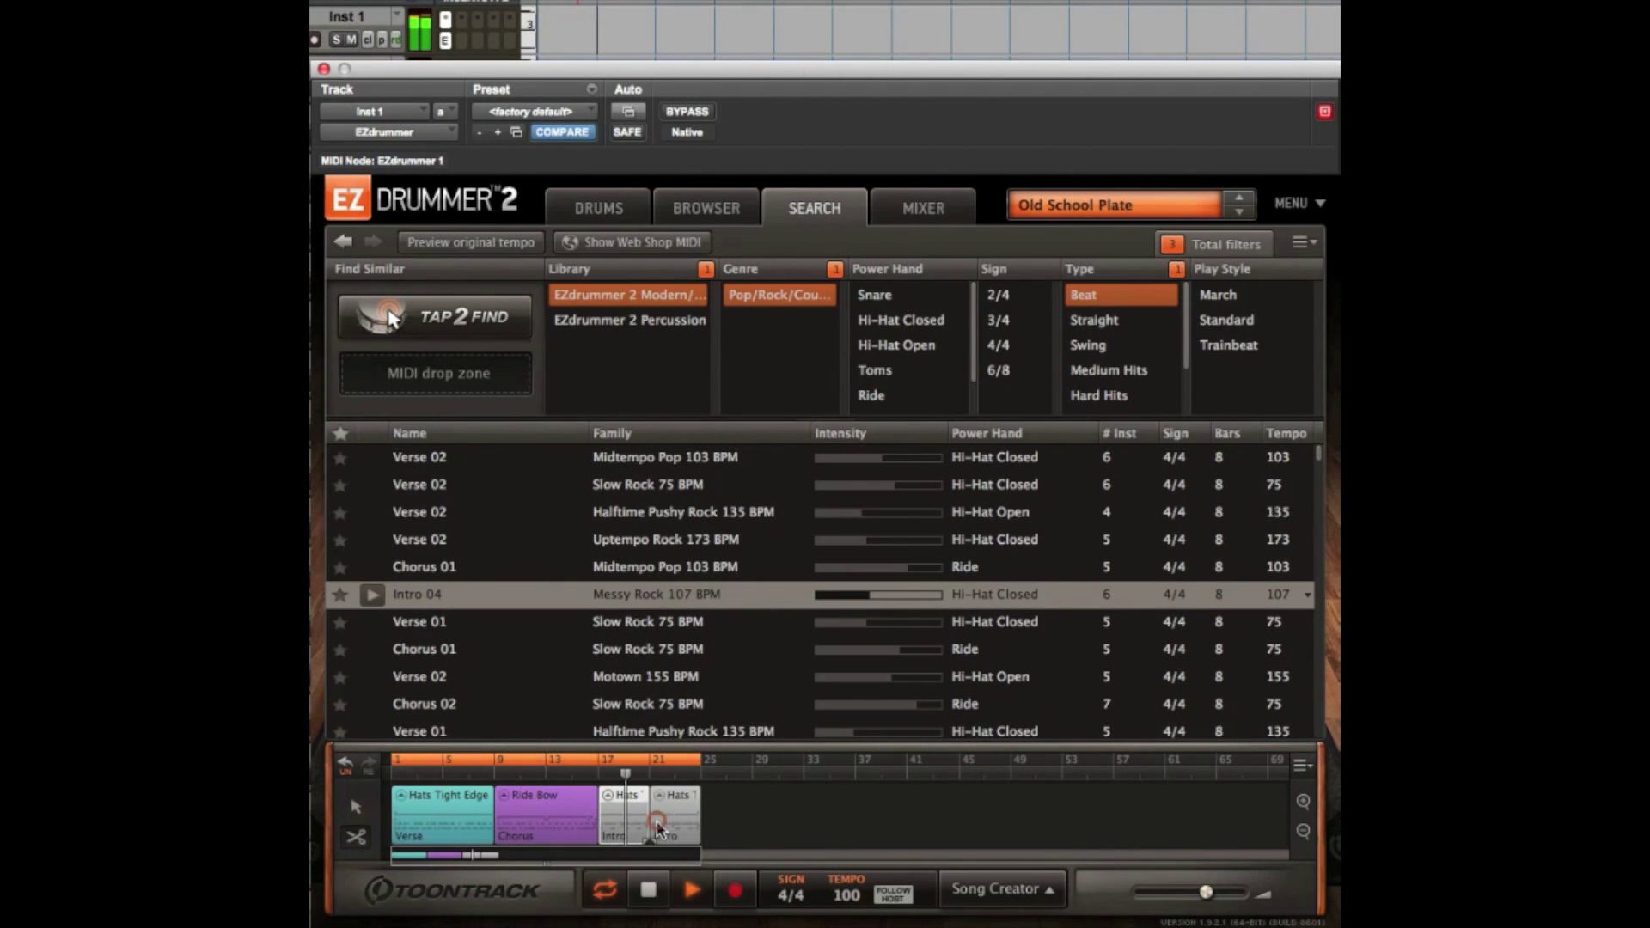
pyautogui.click(547, 829)
pyautogui.click(441, 820)
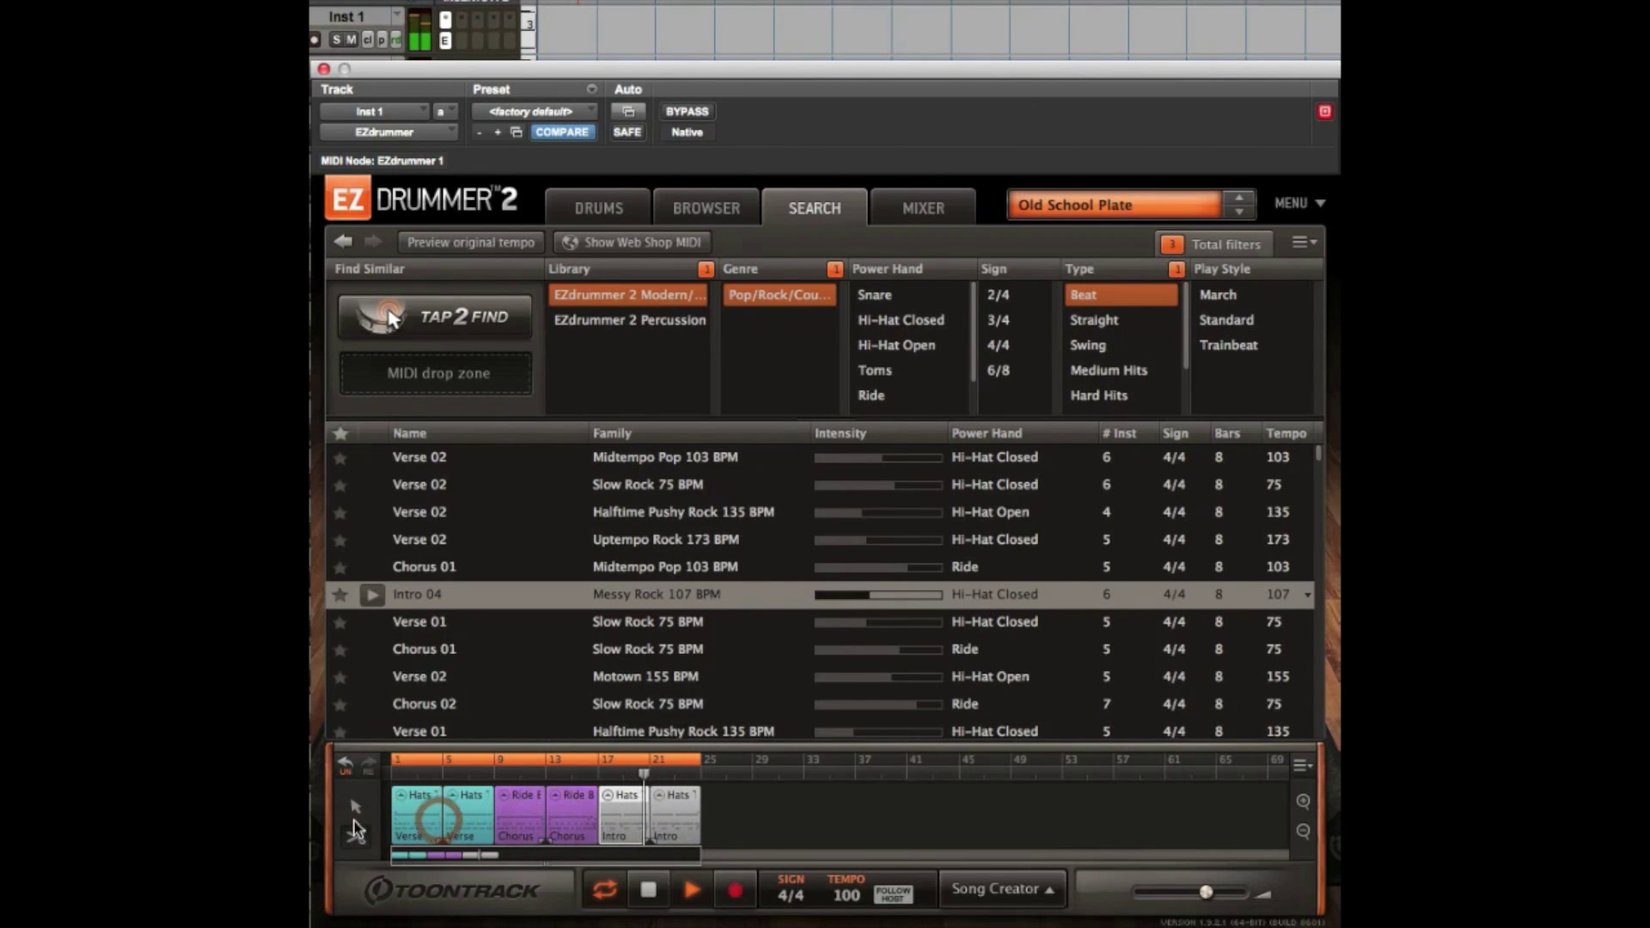
pyautogui.click(356, 807)
# - Remove the extra verse, chorus and intro halves and pack the remaining halves together from bar 1
pyautogui.rightClick(419, 819)
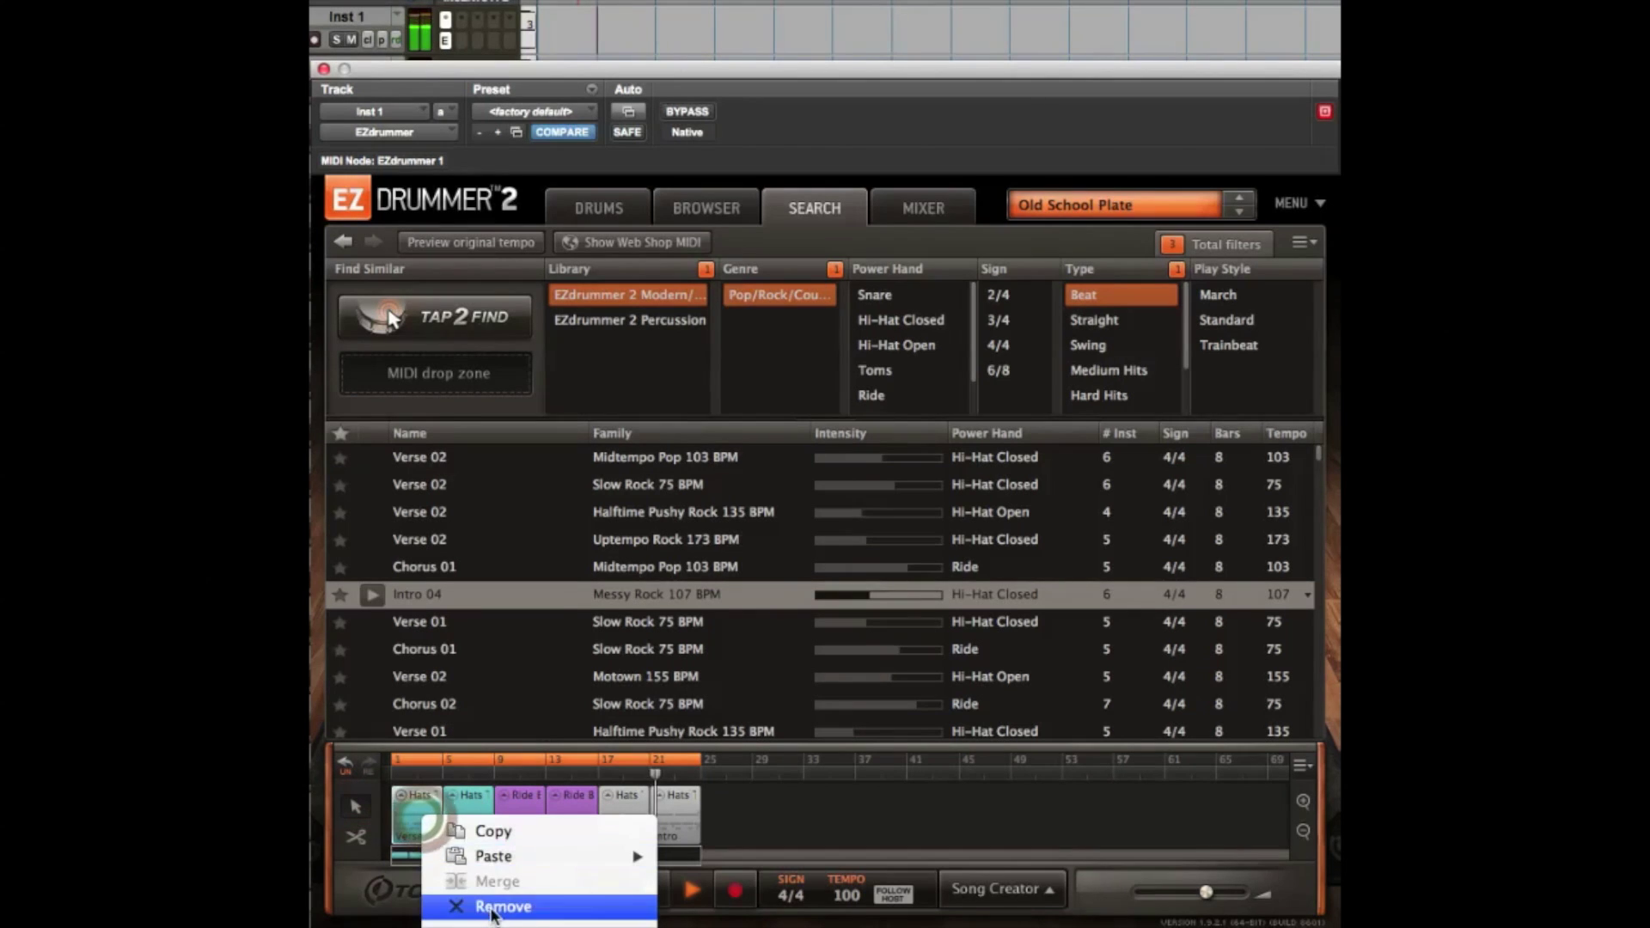
pyautogui.click(491, 907)
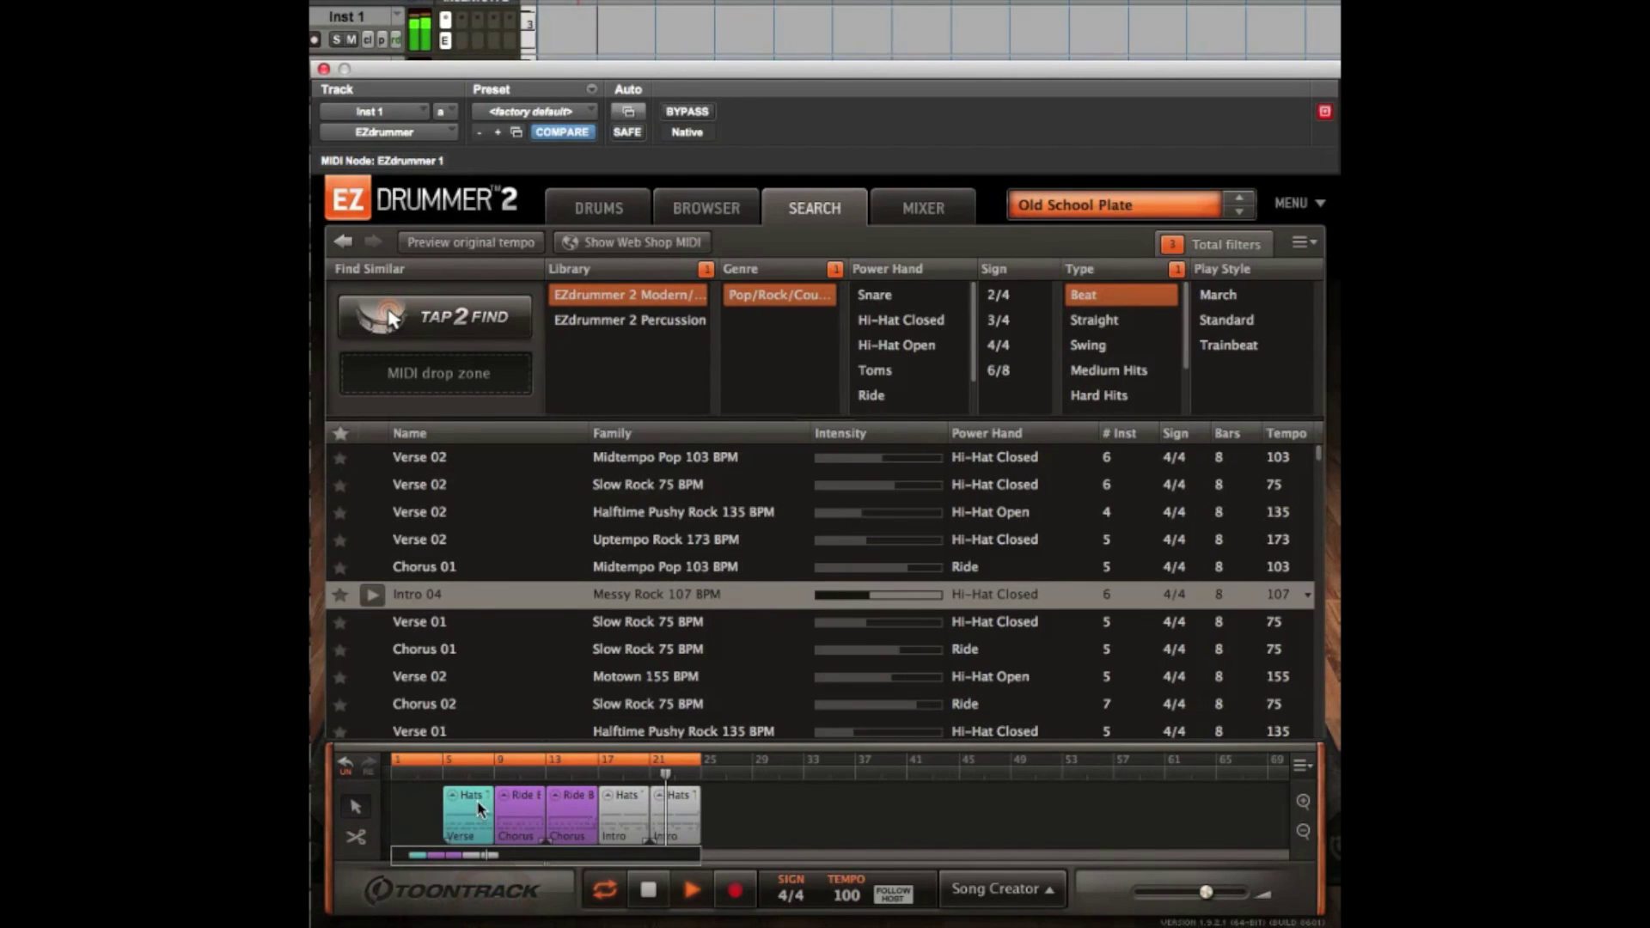
pyautogui.moveTo(496, 811); pyautogui.dragTo(452, 811)
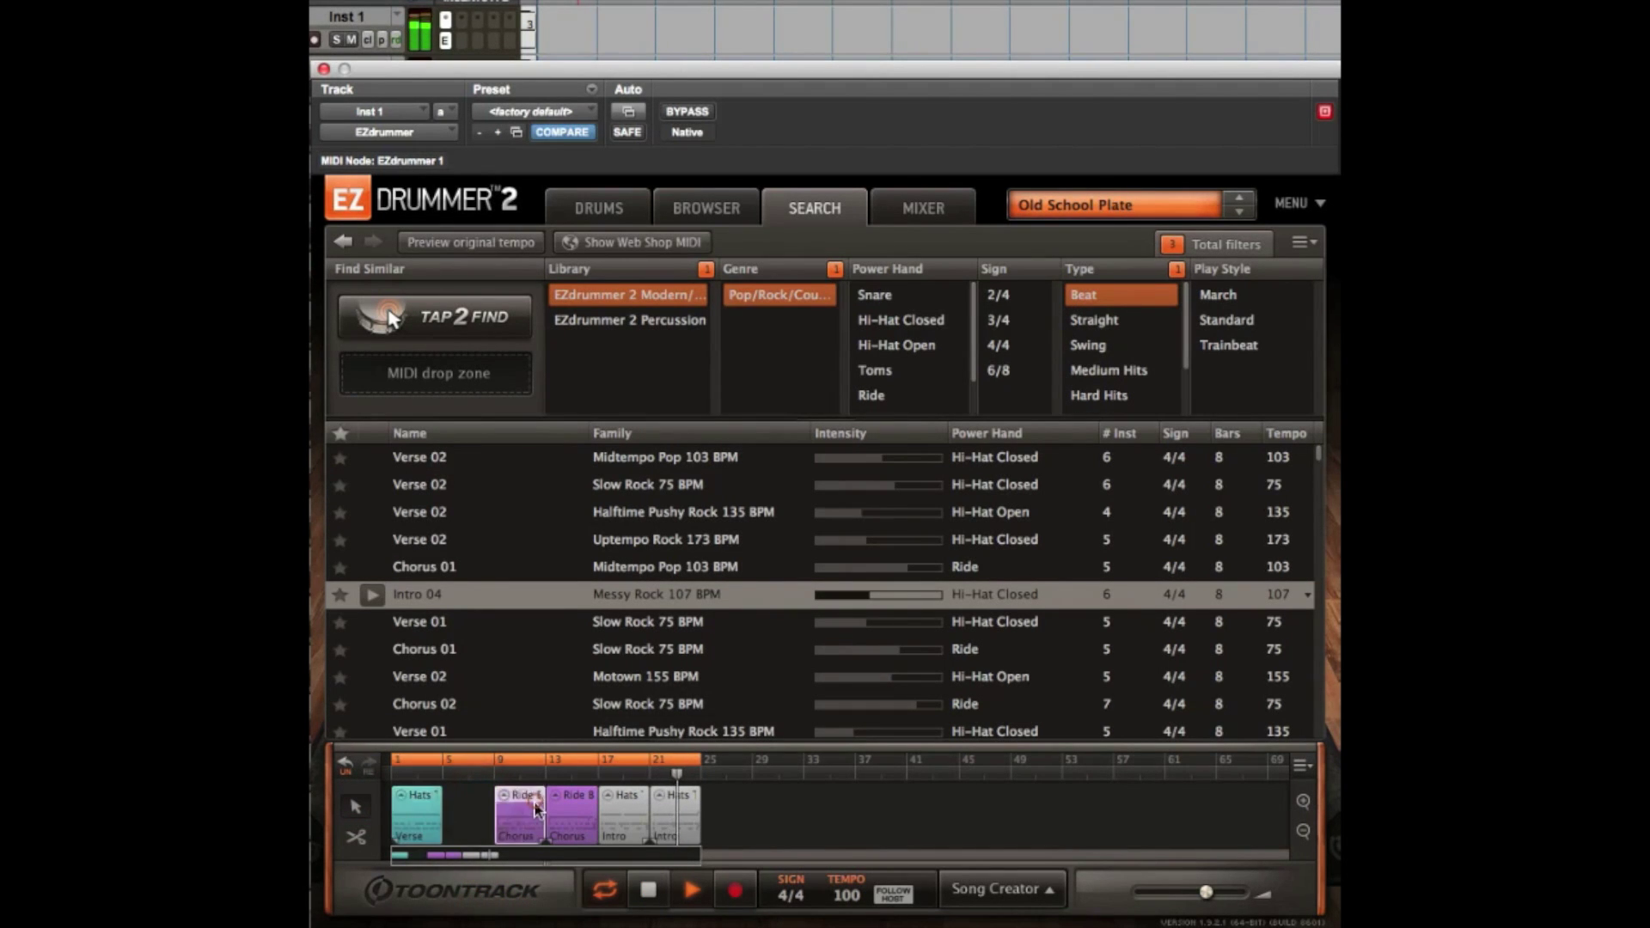
pyautogui.rightClick(529, 810)
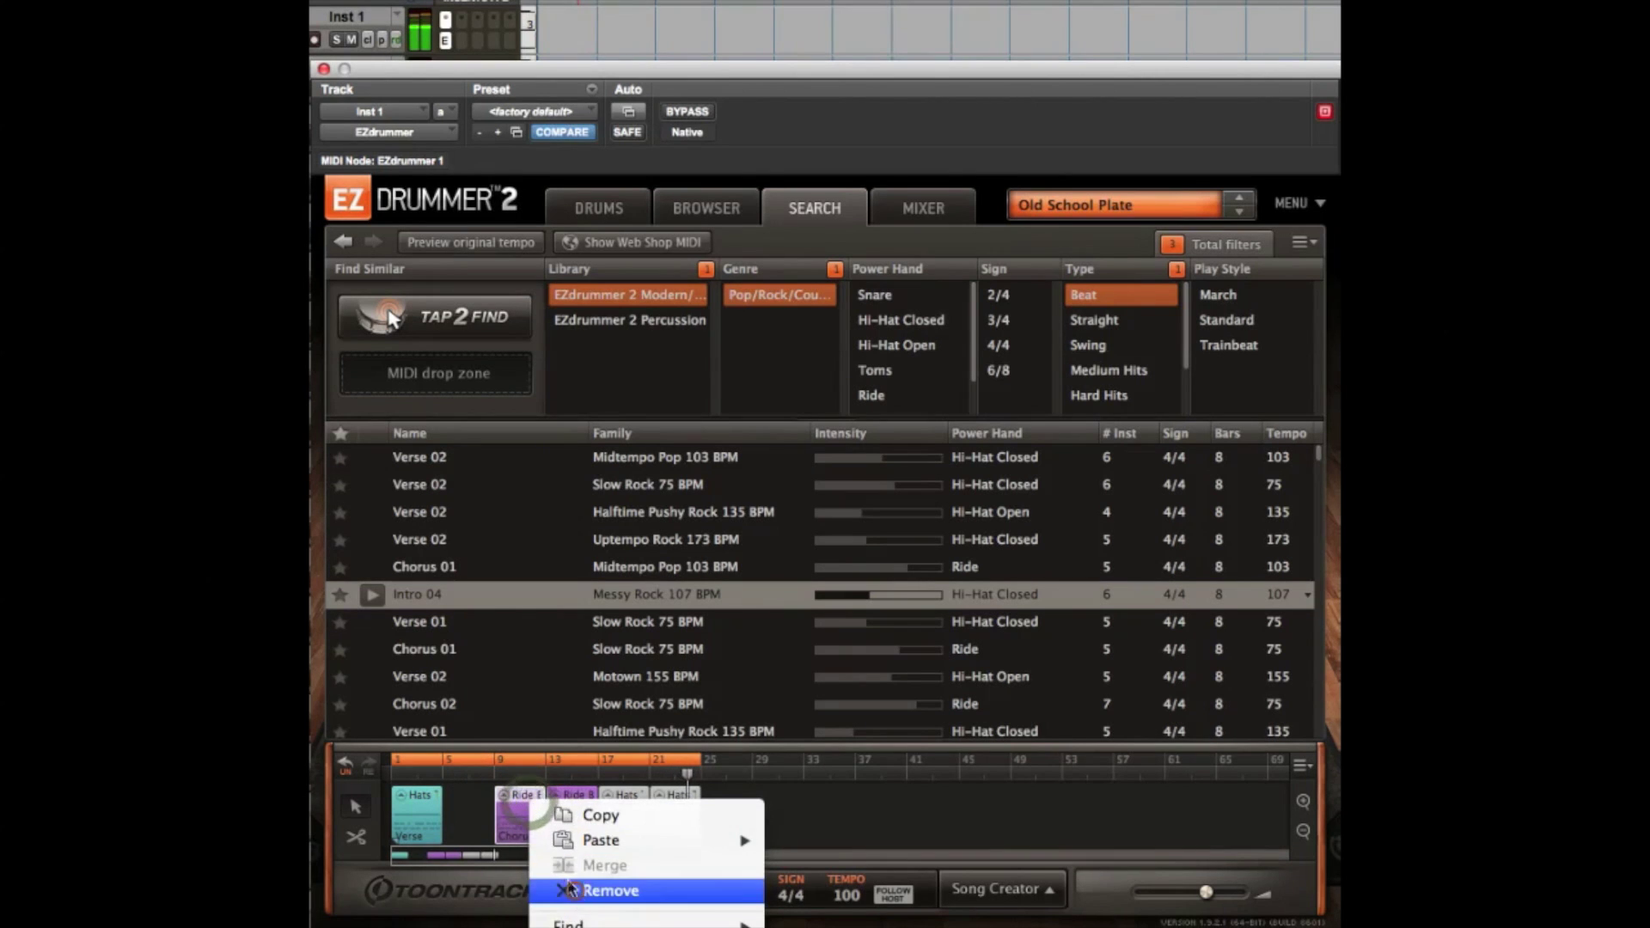
pyautogui.click(600, 895)
pyautogui.moveTo(486, 813); pyautogui.dragTo(496, 816)
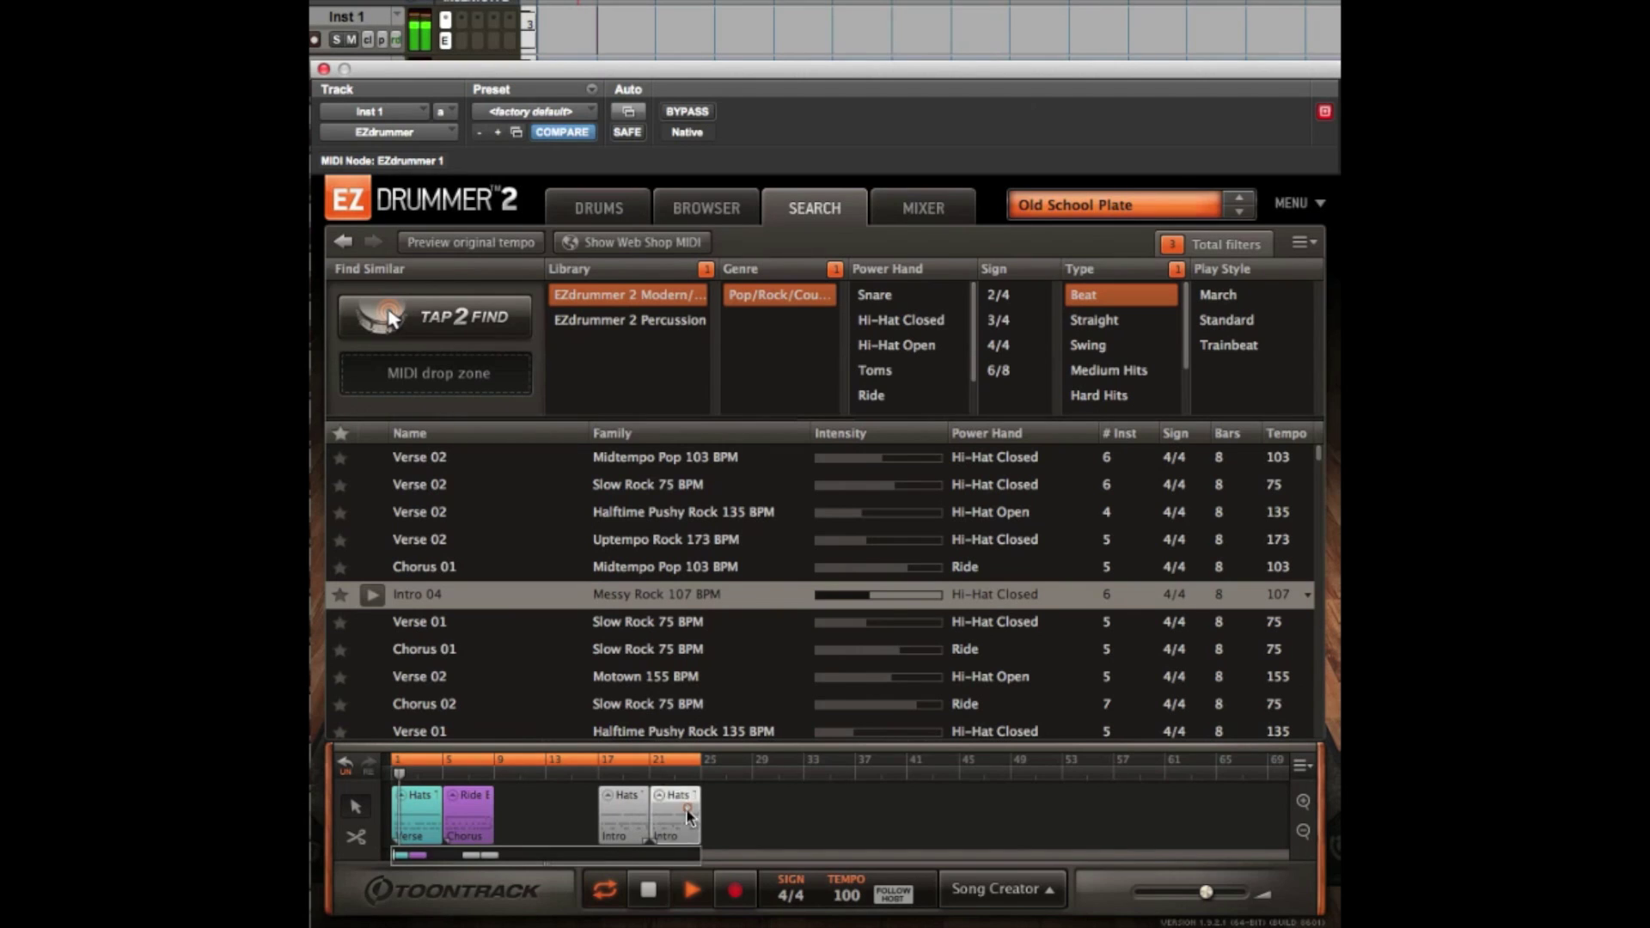
pyautogui.moveTo(676, 811); pyautogui.dragTo(521, 813)
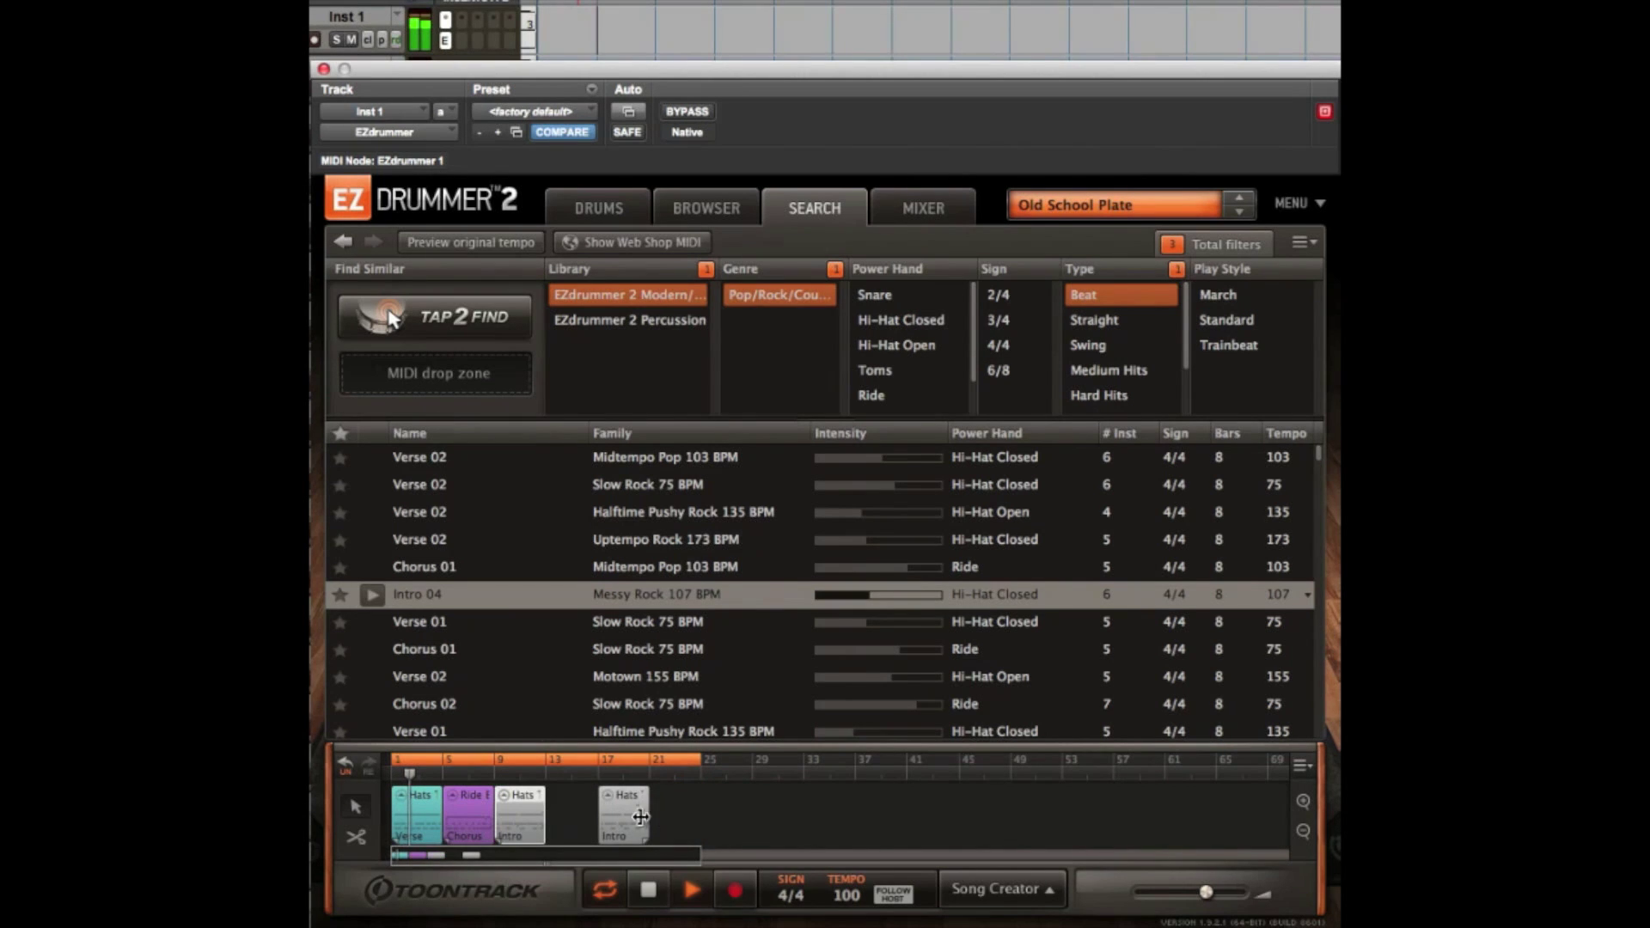
pyautogui.rightClick(639, 816)
pyautogui.click(707, 896)
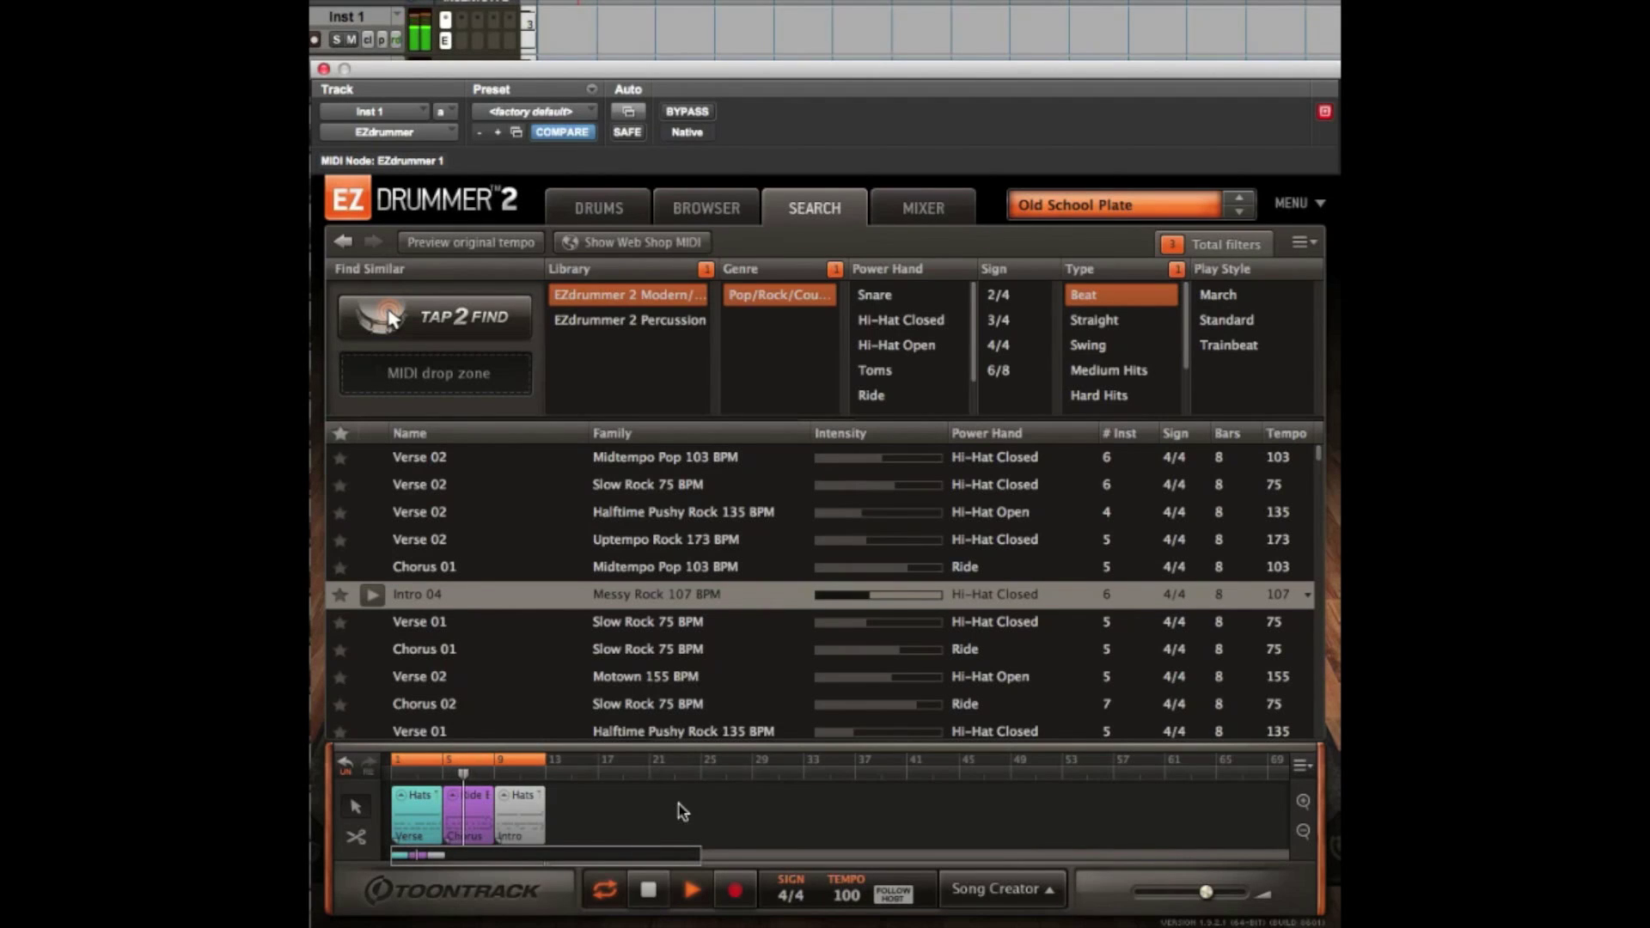
# - Return to the kit view and audition mixer presets through Tape Drive Presence to Original Mix
pyautogui.click(600, 208)
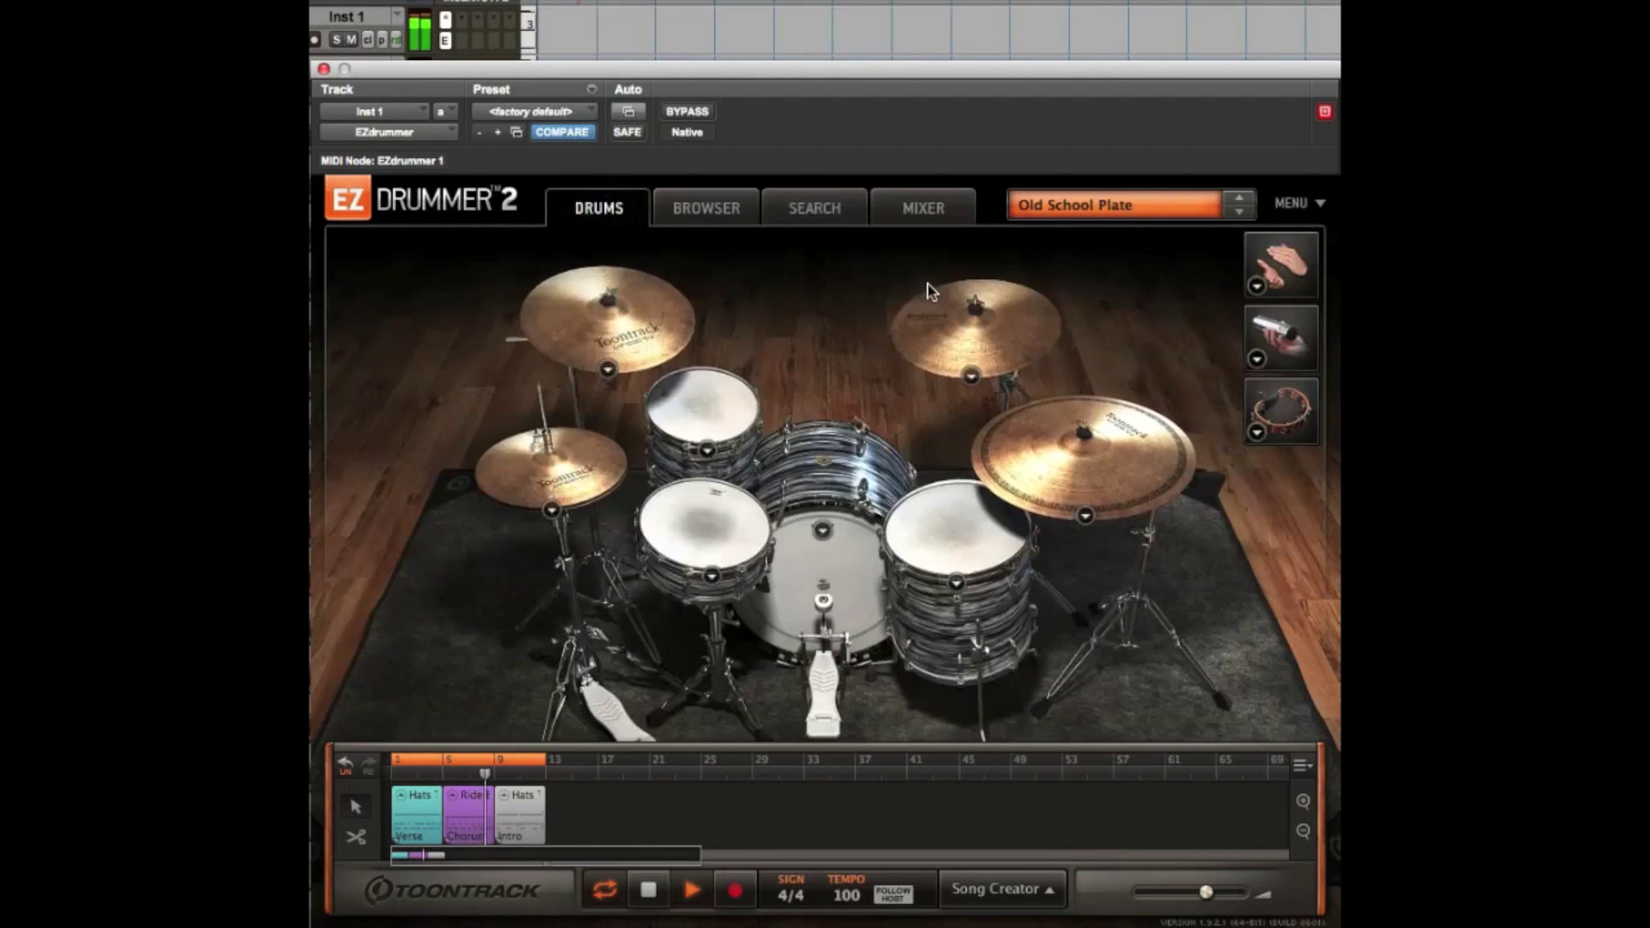
pyautogui.click(1238, 212)
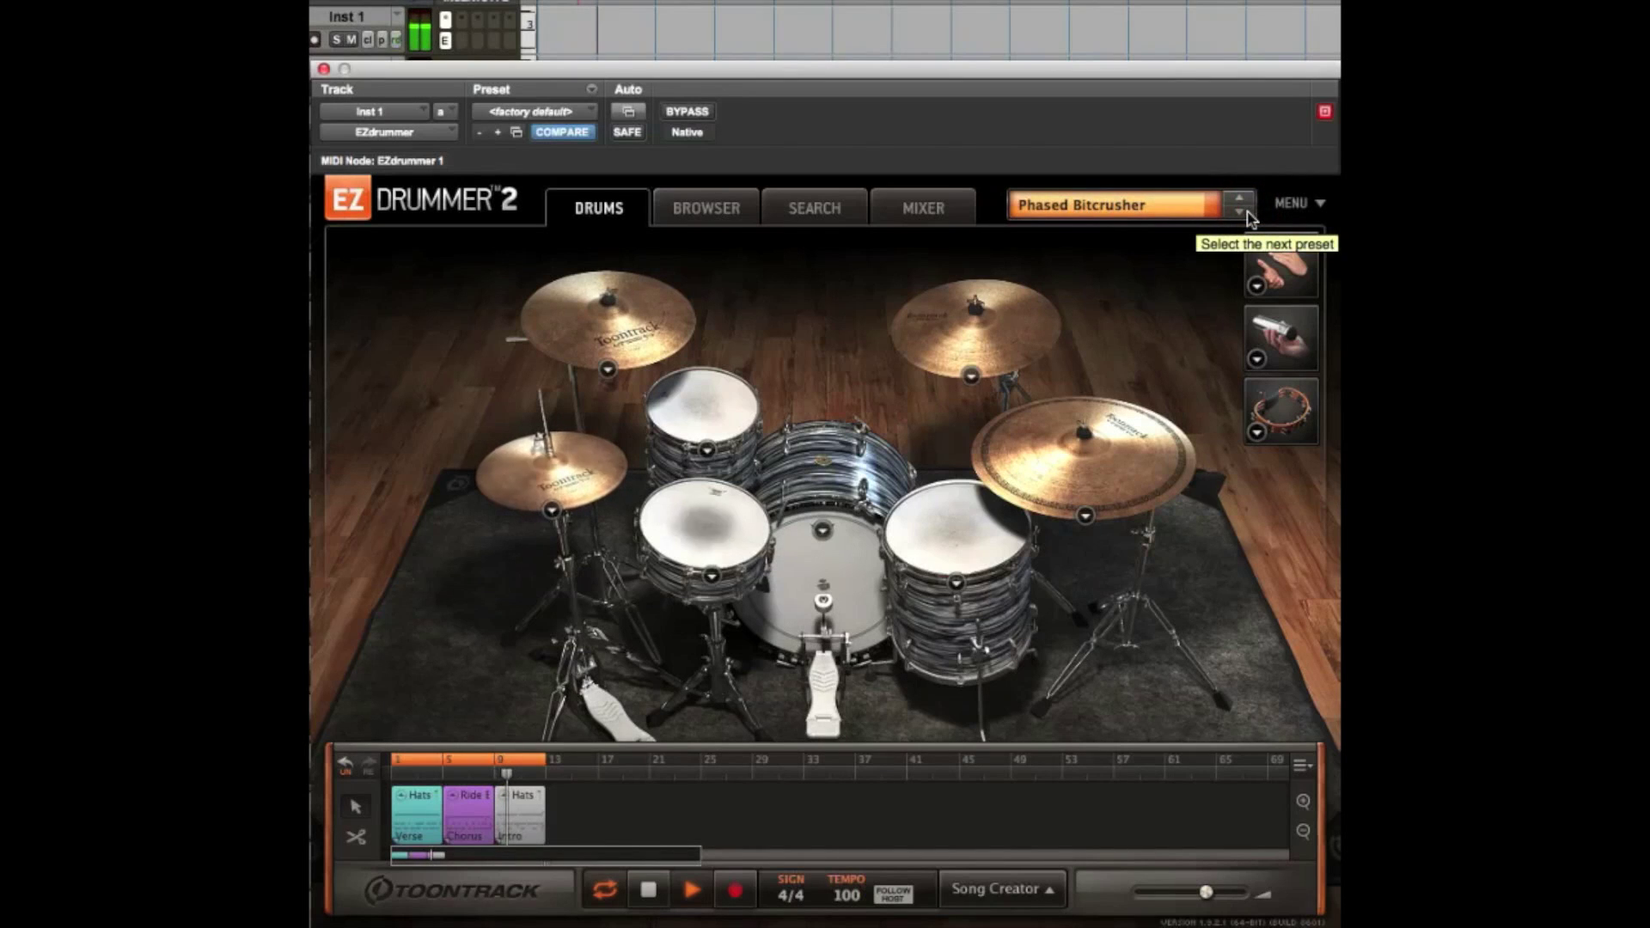
pyautogui.click(1239, 212)
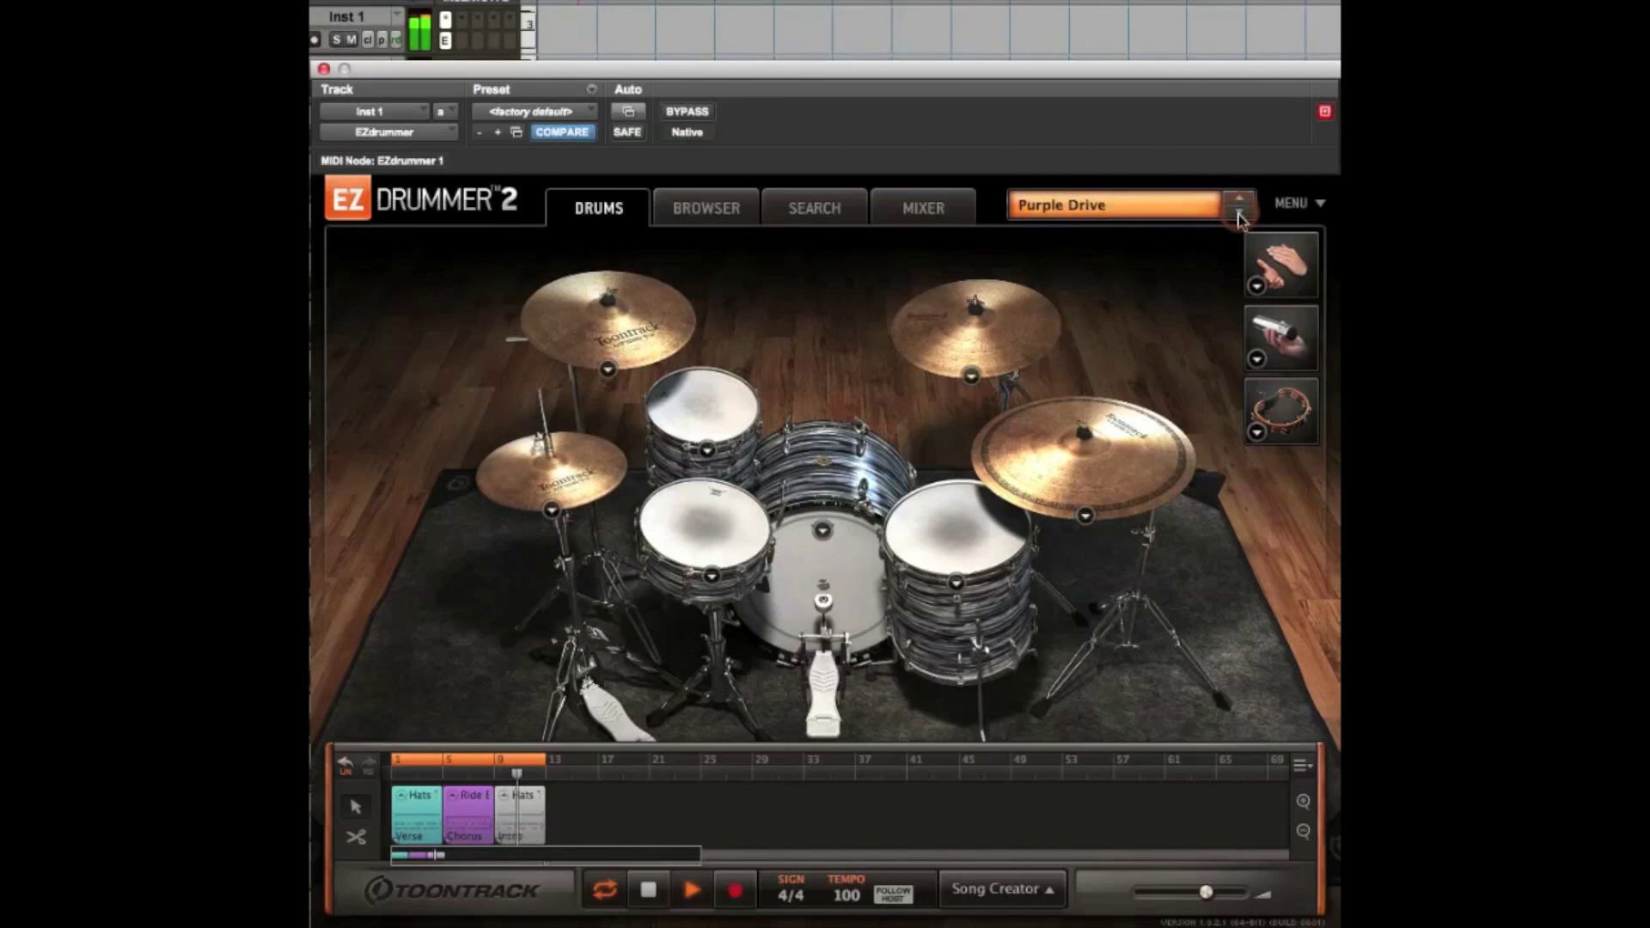
pyautogui.click(1239, 211)
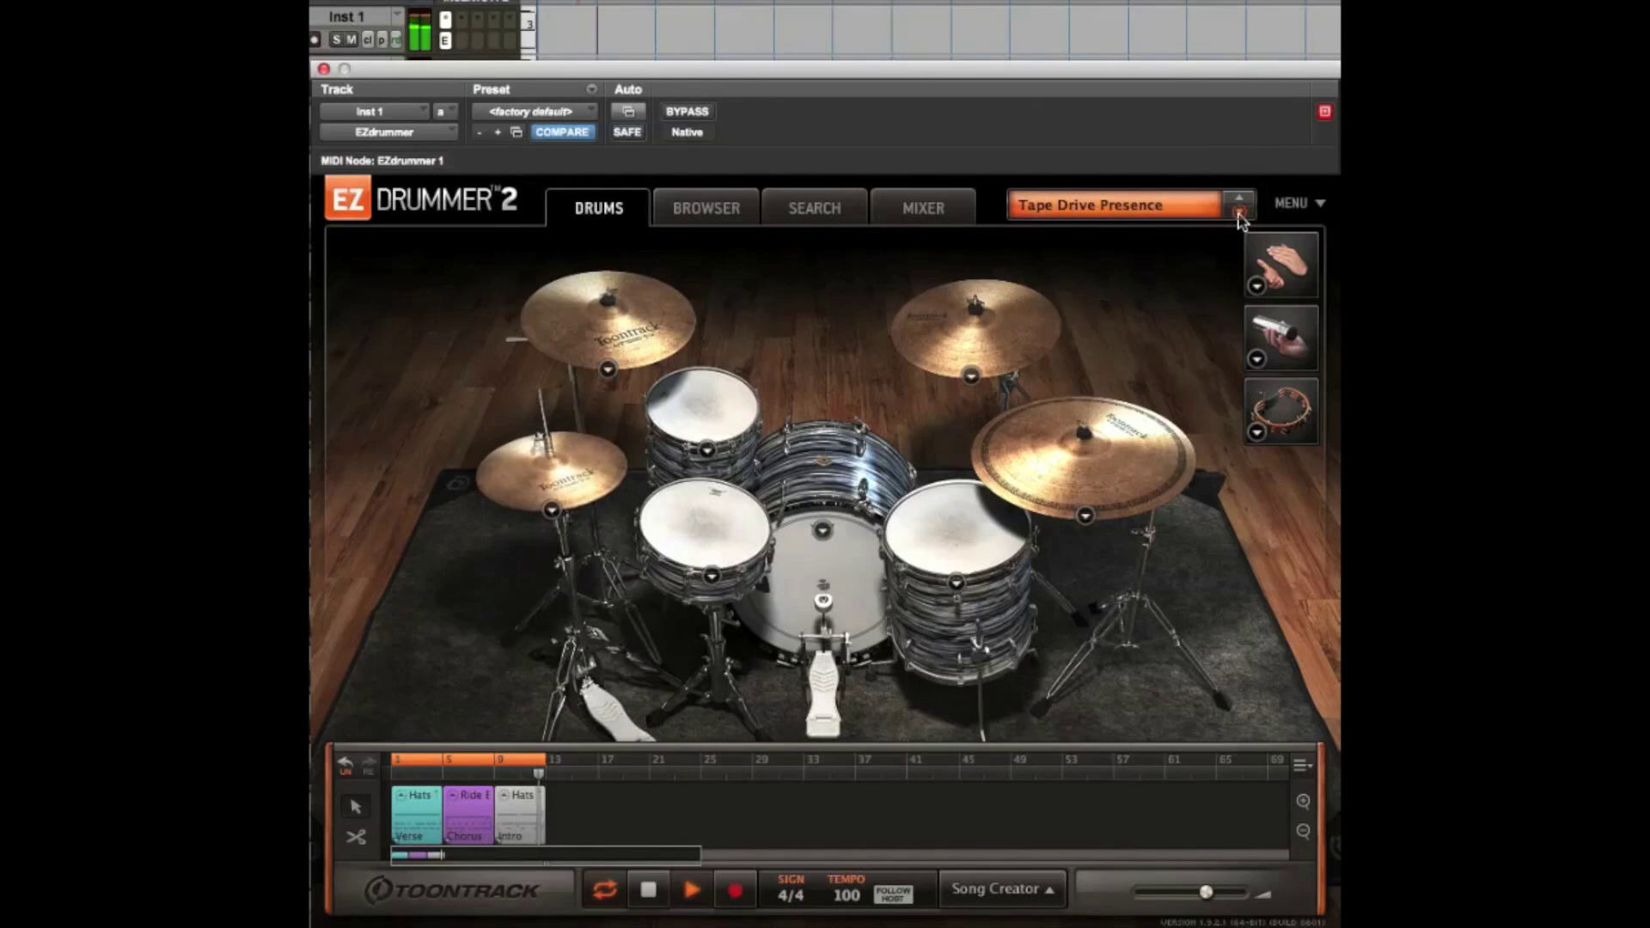
pyautogui.click(1239, 212)
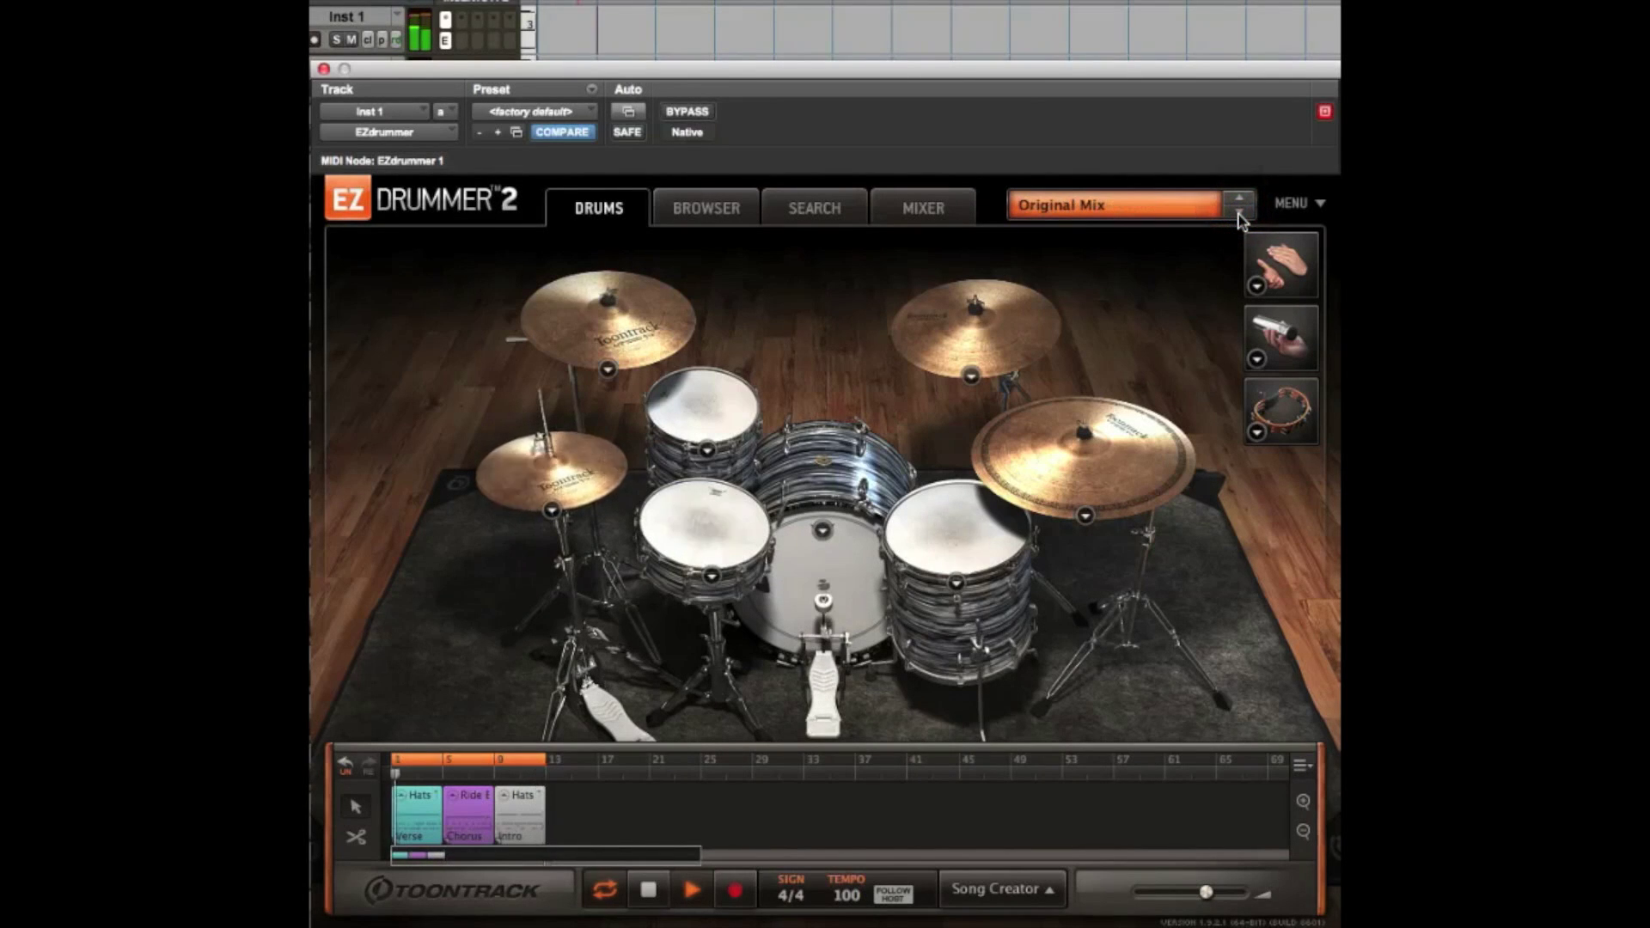
# - Load the Prog Rock kit preset from the EZdrummer 2 Modern list
pyautogui.click(1144, 205)
pyautogui.moveTo(1113, 235)
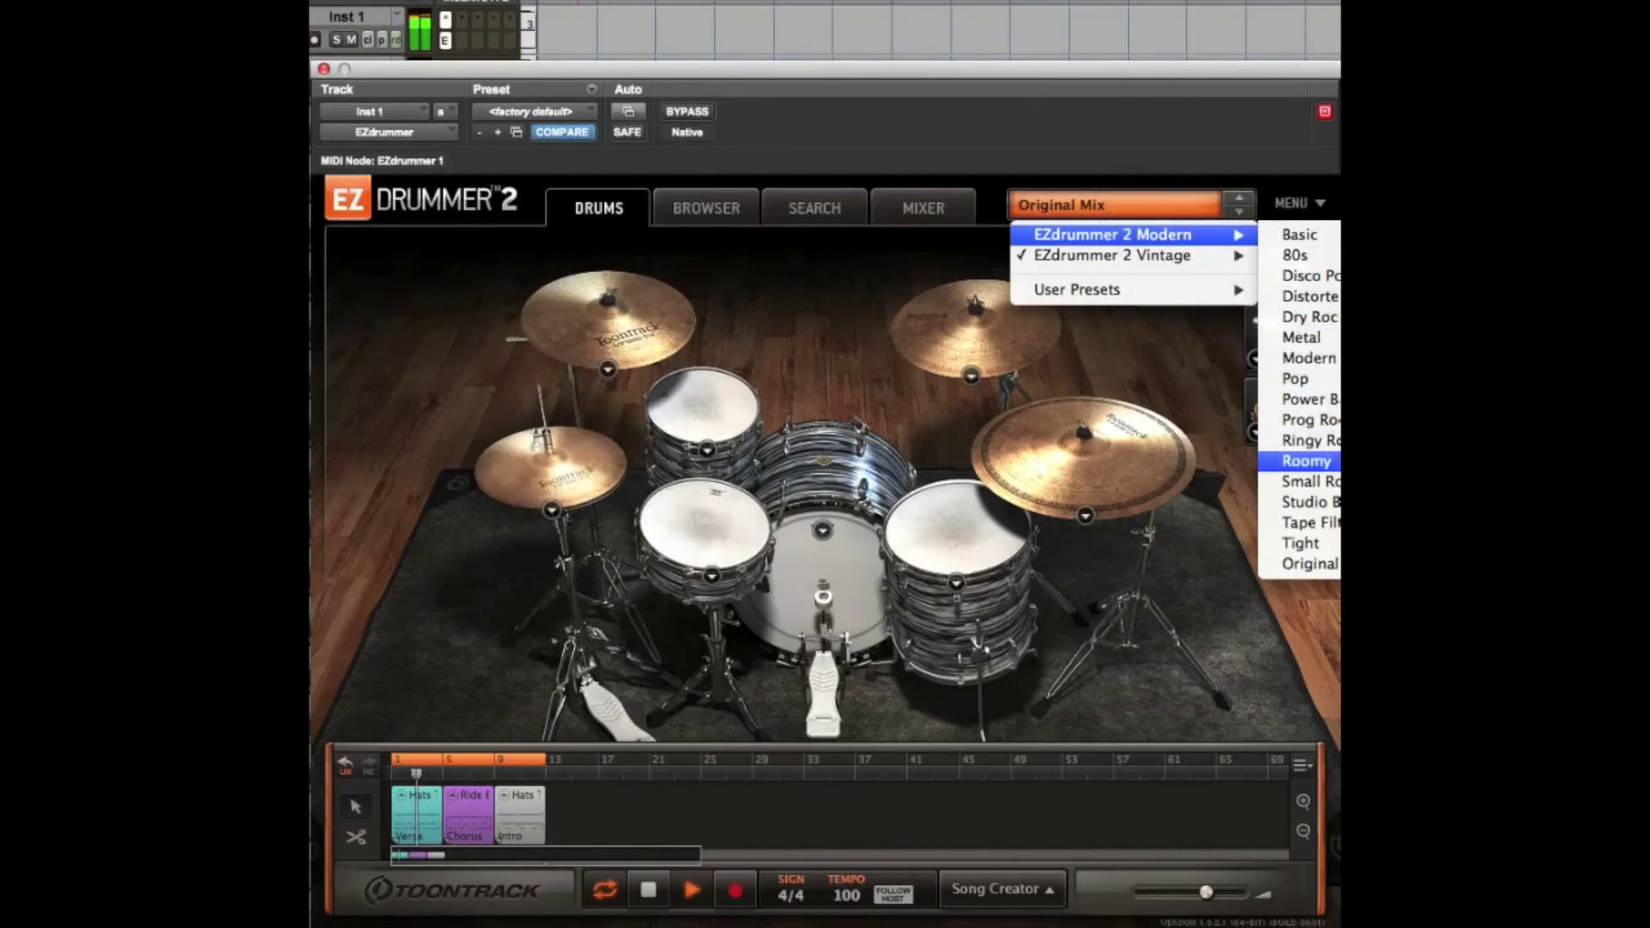
pyautogui.click(1312, 419)
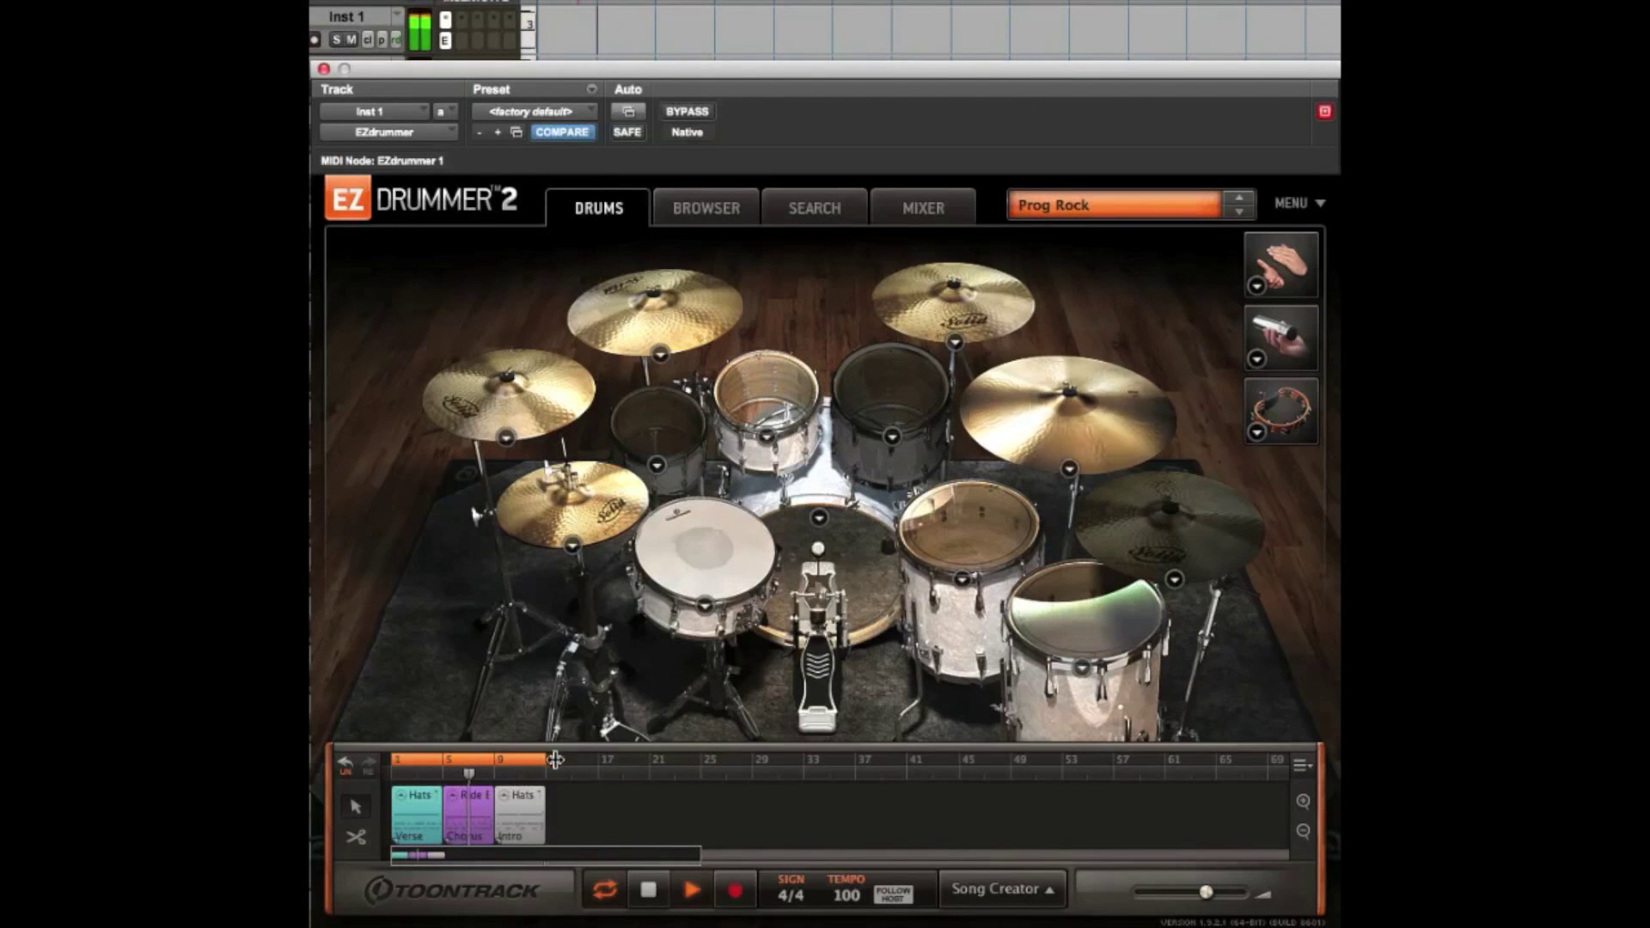
# - Feed the verse block into Song Creator to get song-structure suggestions
pyautogui.click(1052, 885)
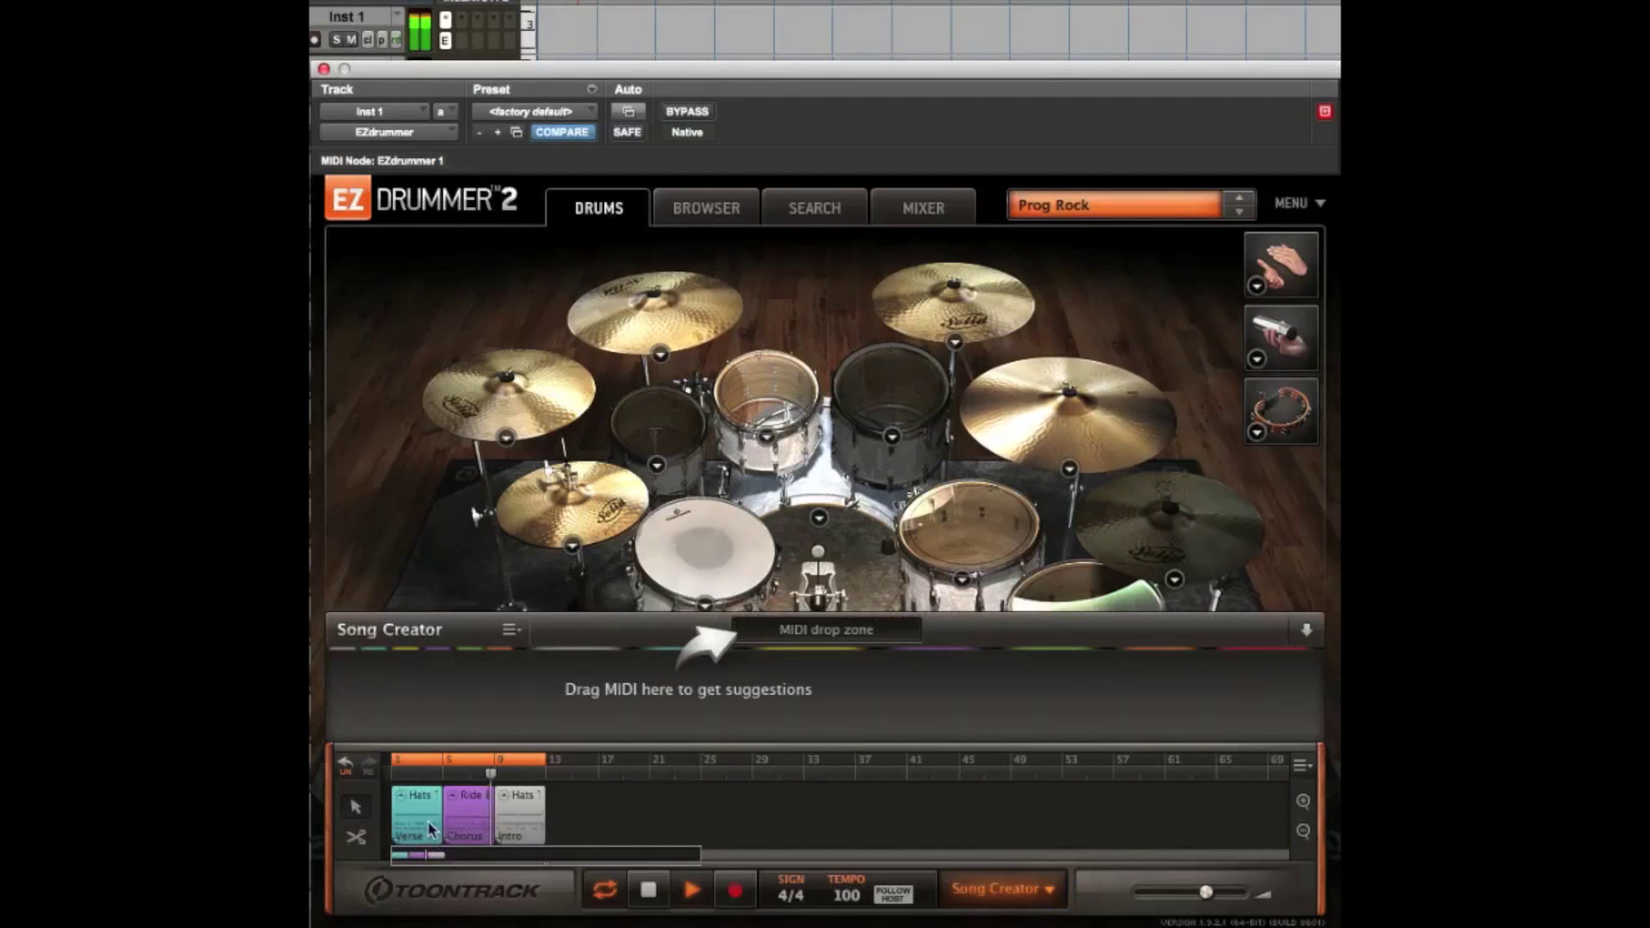
pyautogui.moveTo(467, 813); pyautogui.dragTo(438, 710)
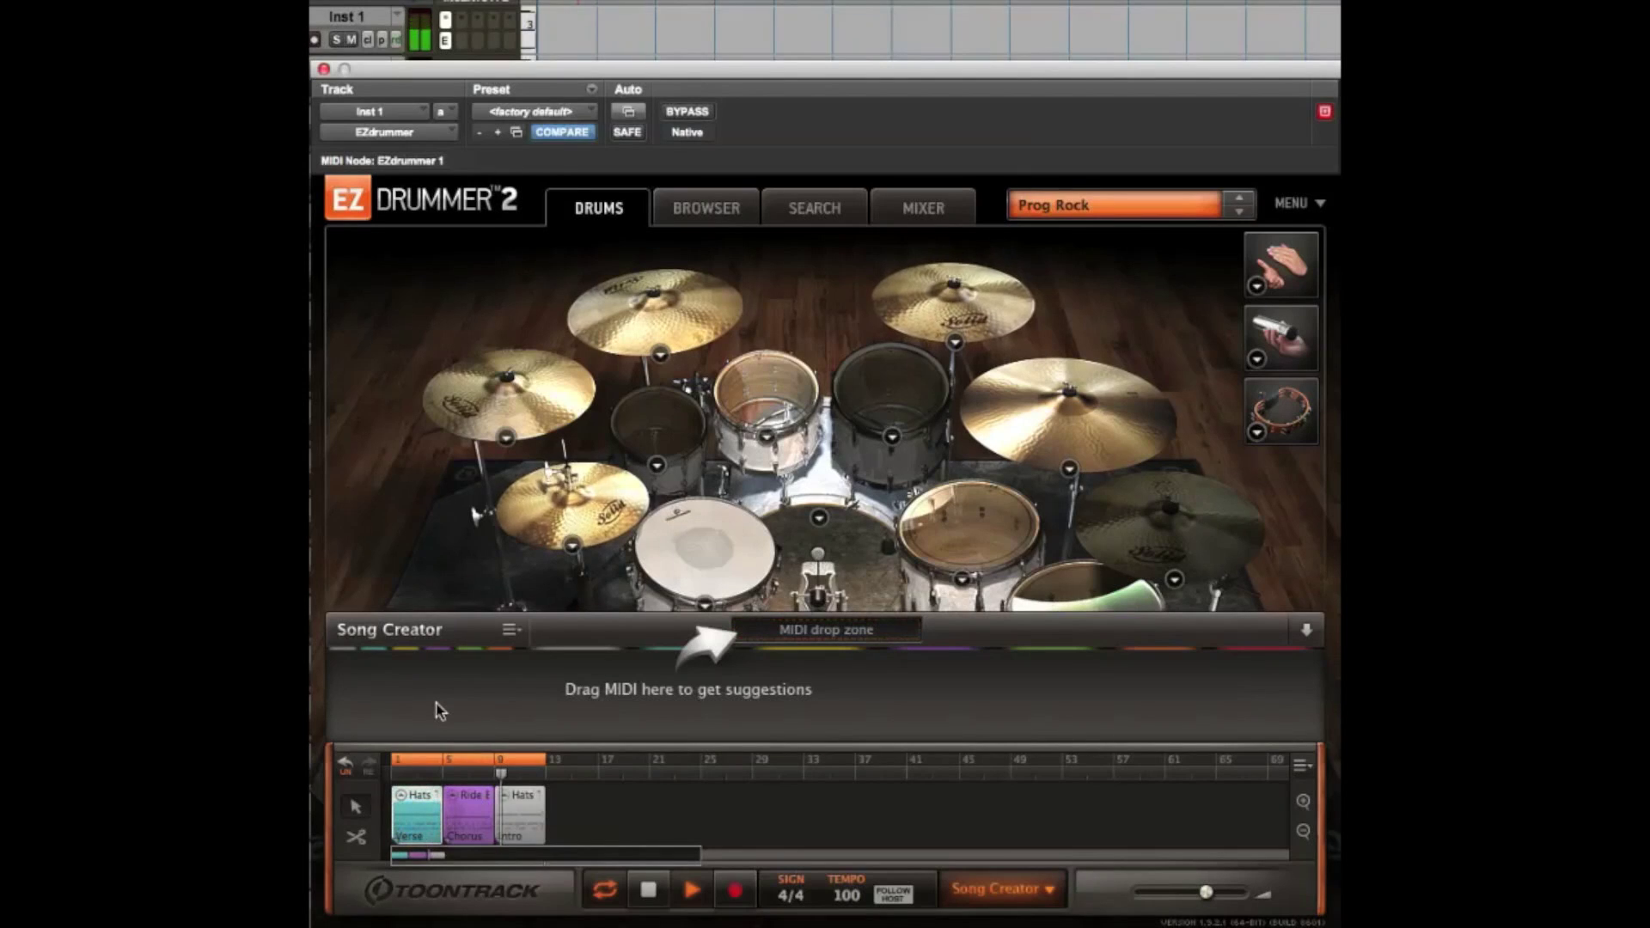
pyautogui.moveTo(406, 819); pyautogui.dragTo(413, 815)
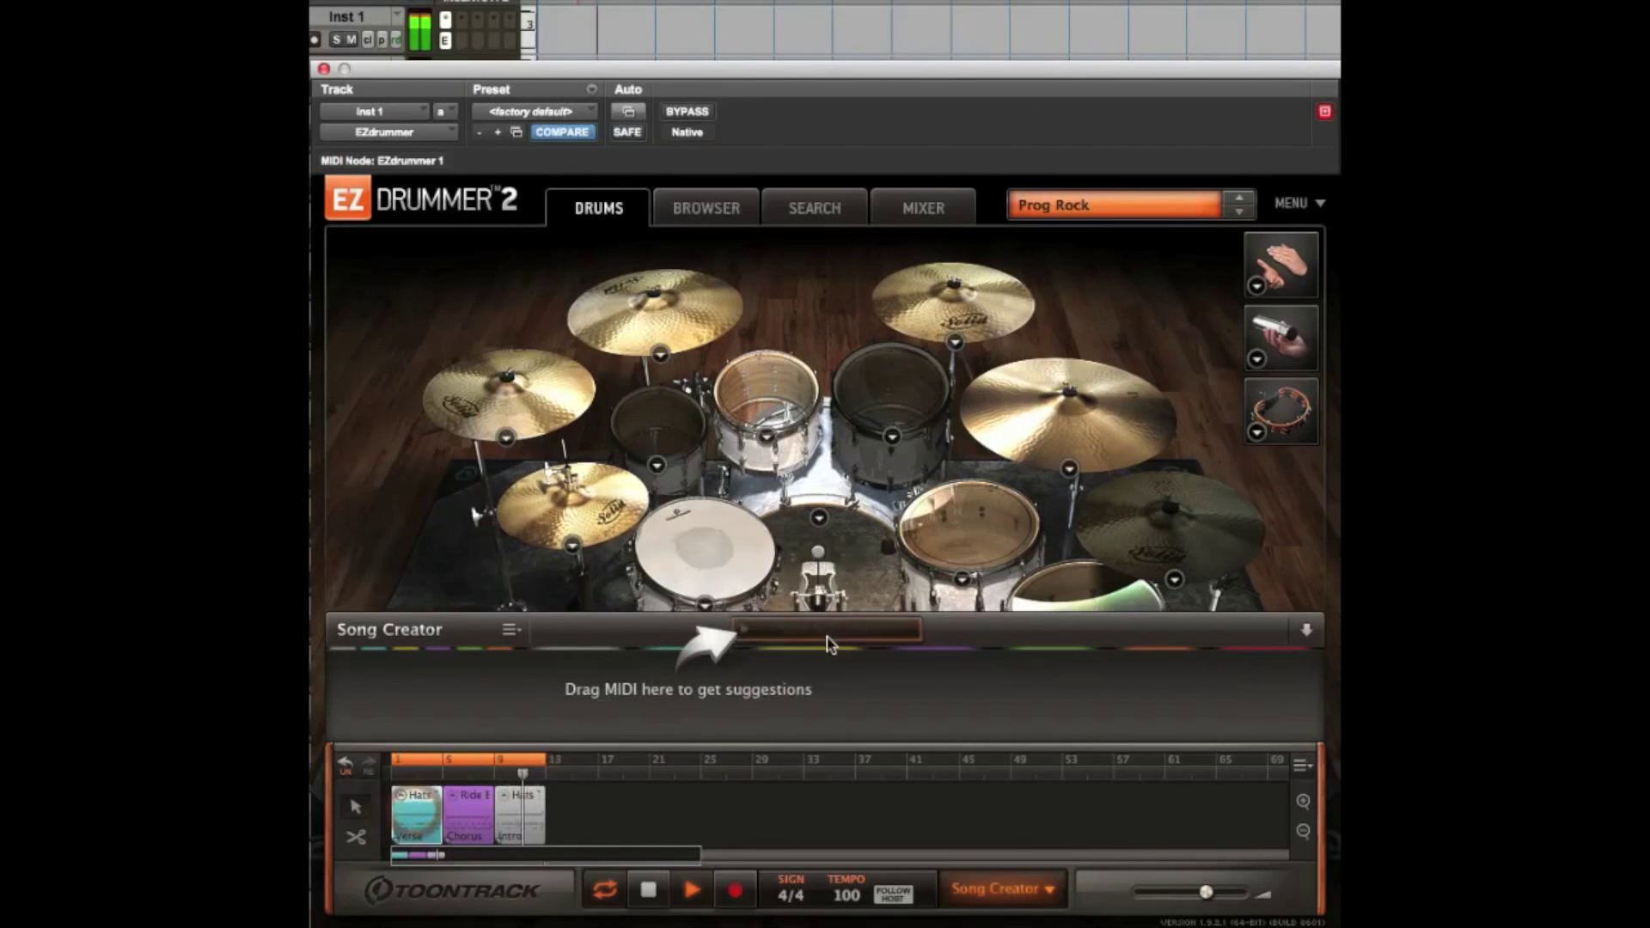
pyautogui.moveTo(837, 635); pyautogui.dragTo(825, 636)
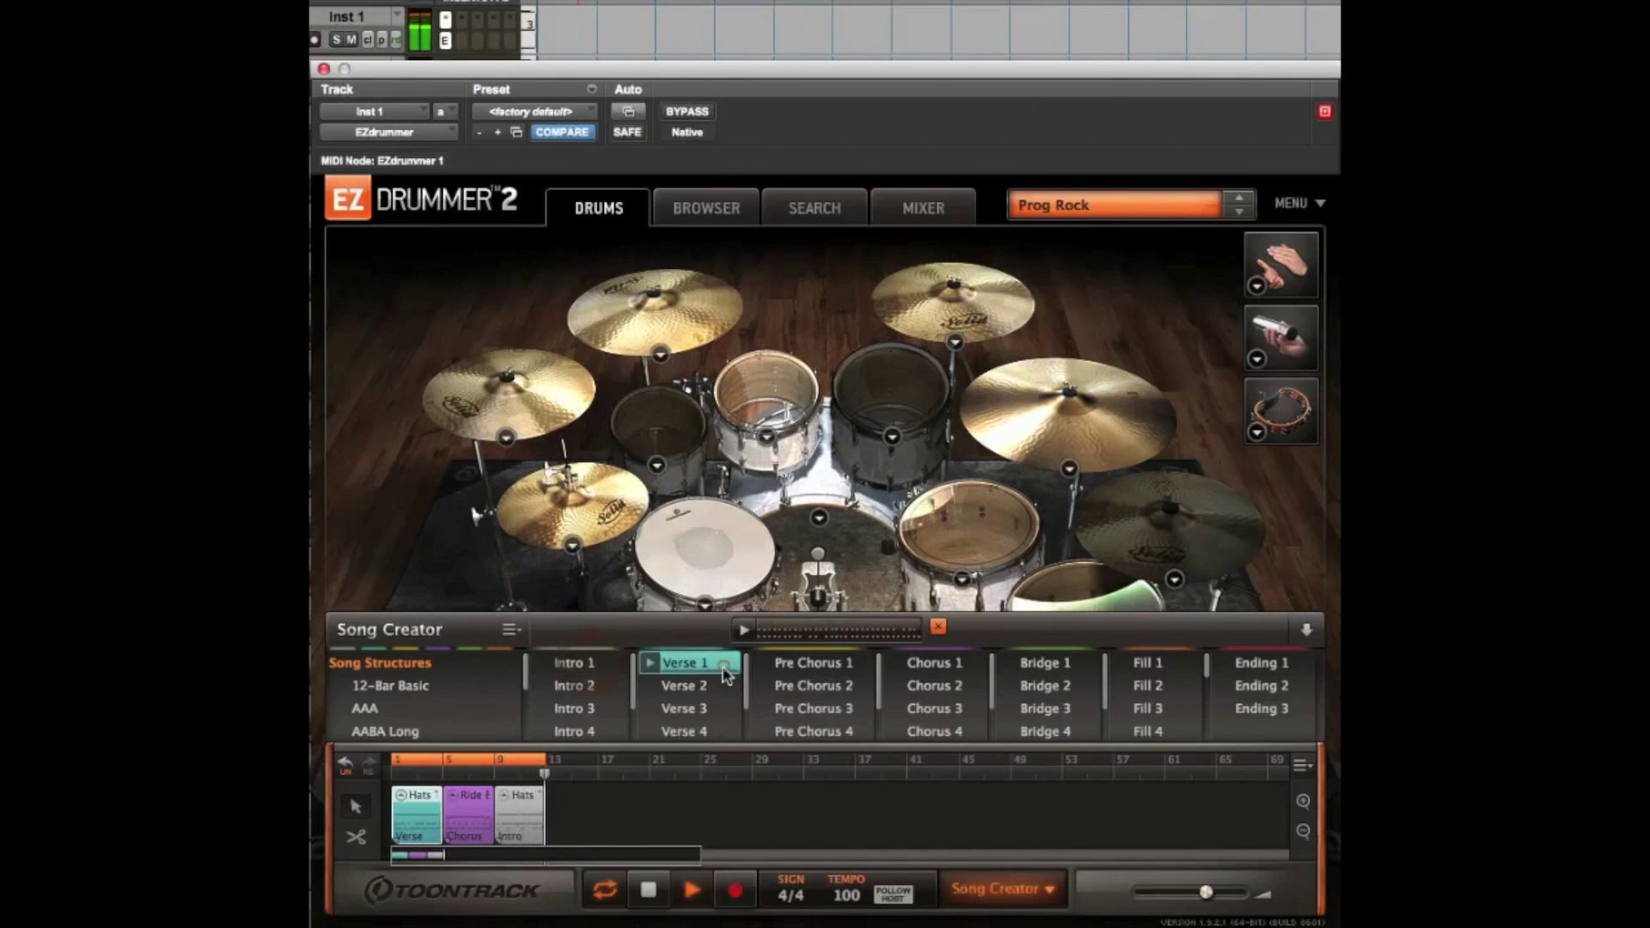
# - Add the suggested Verse 1 Tight Edge block after the intro, ready to split it
pyautogui.moveTo(685, 663)
pyautogui.mouseDown()
pyautogui.moveTo(653, 811)
pyautogui.moveTo(574, 810)
pyautogui.mouseUp()
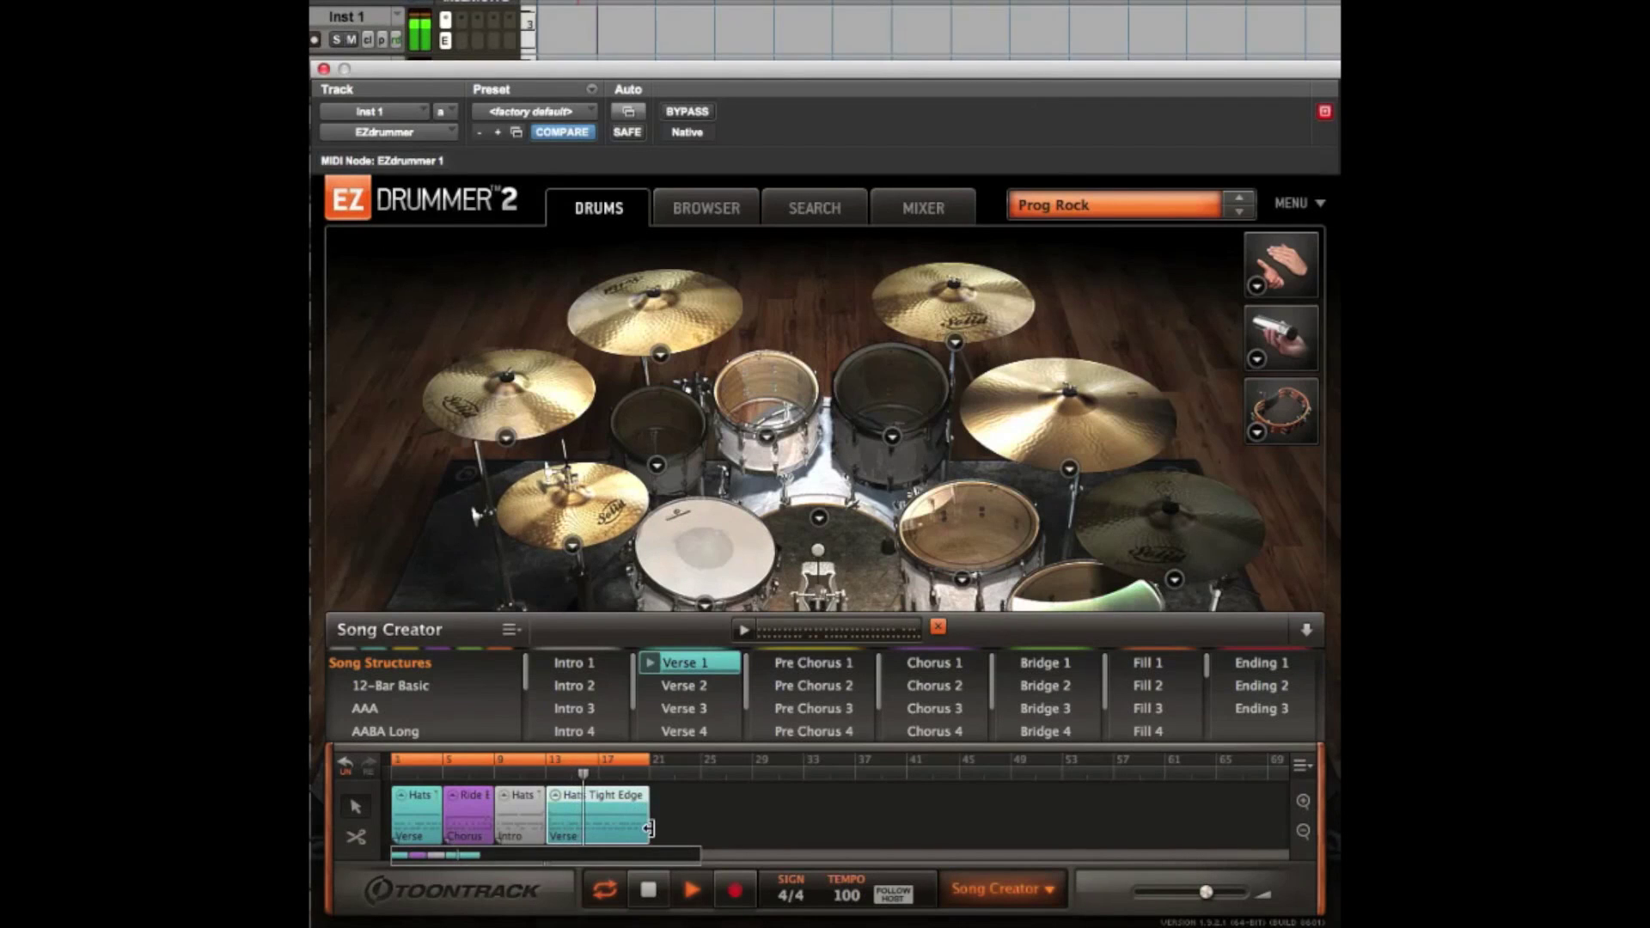
pyautogui.click(354, 835)
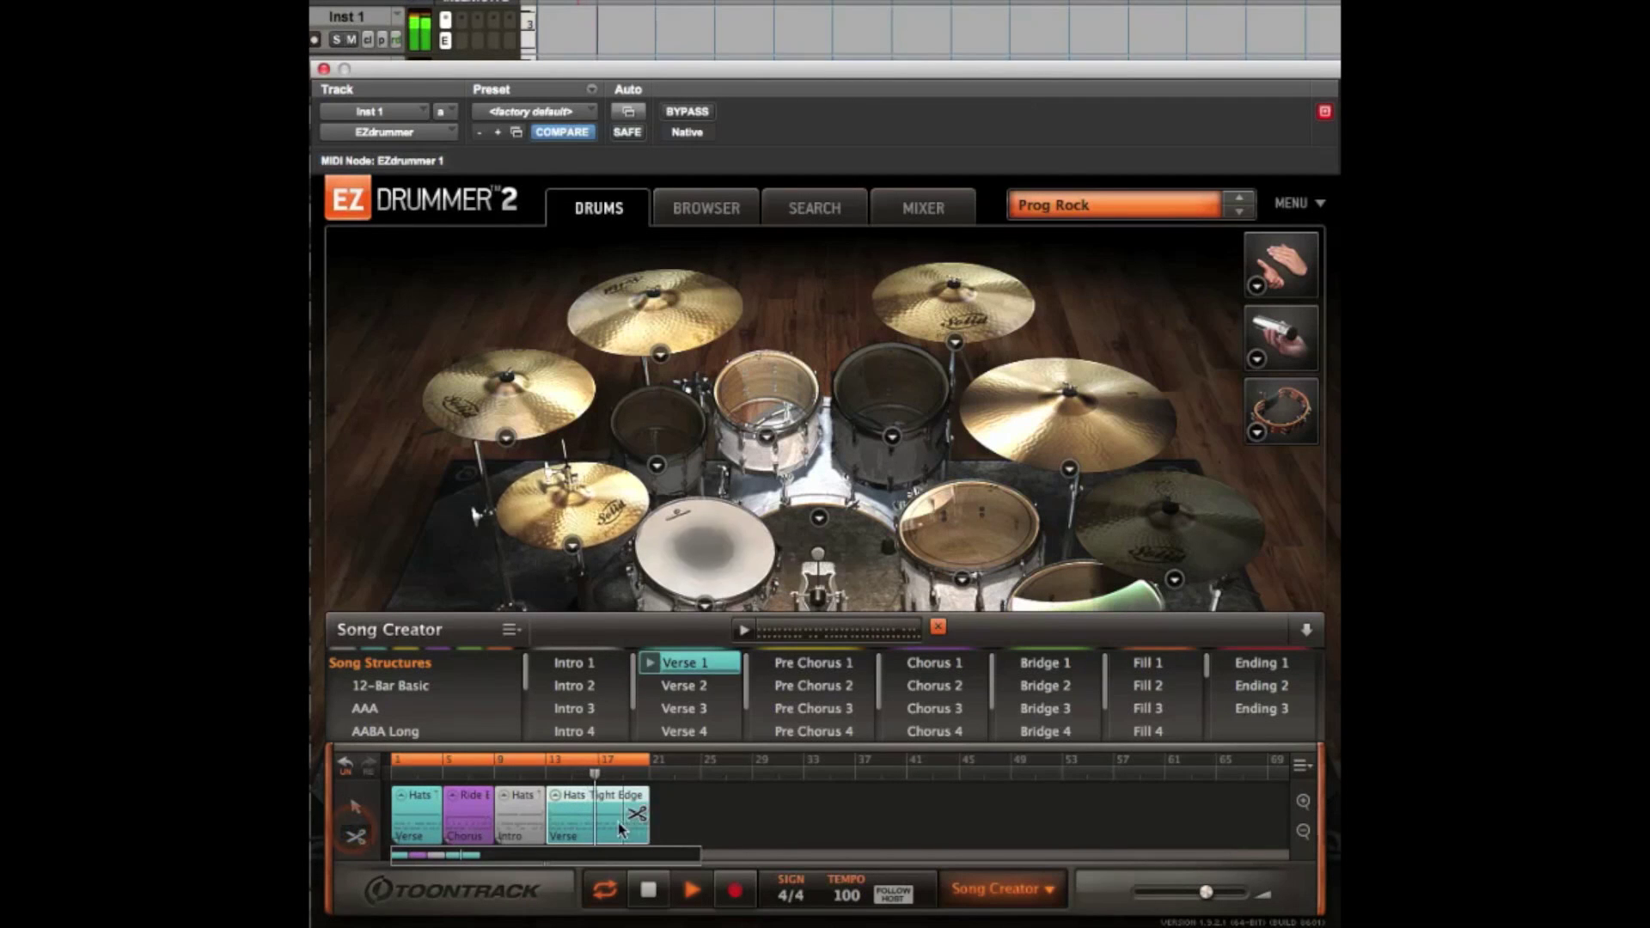